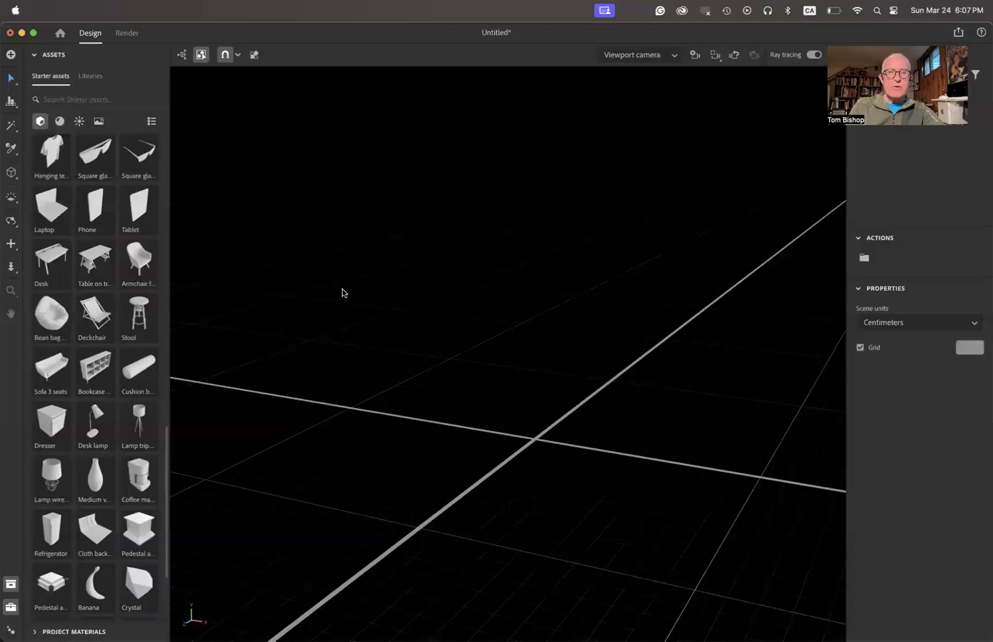
- Hide the floor grid from the viewing options, then show it again
key(super+Tab)
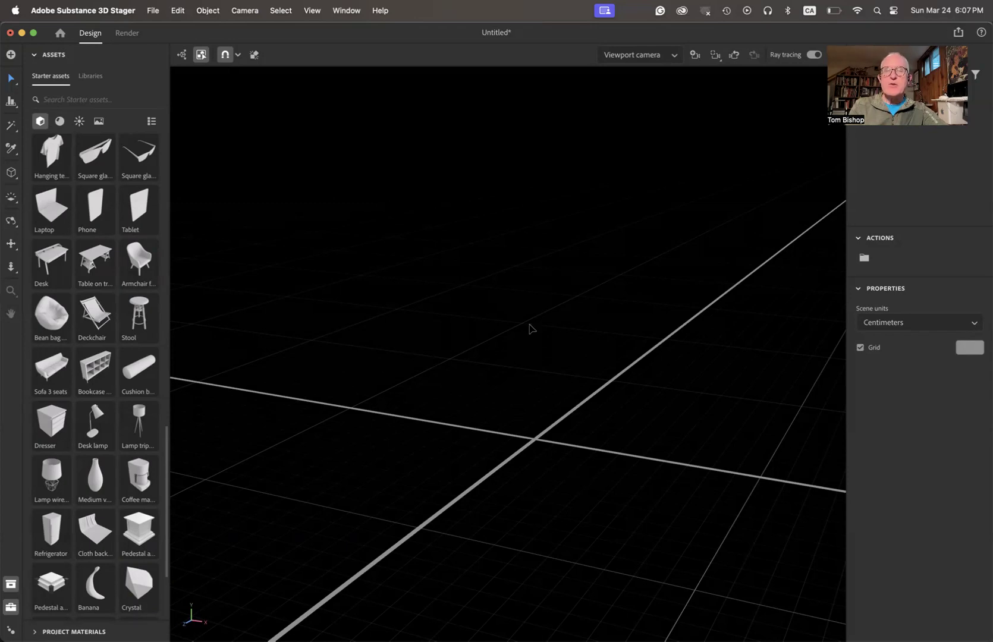
click(309, 11)
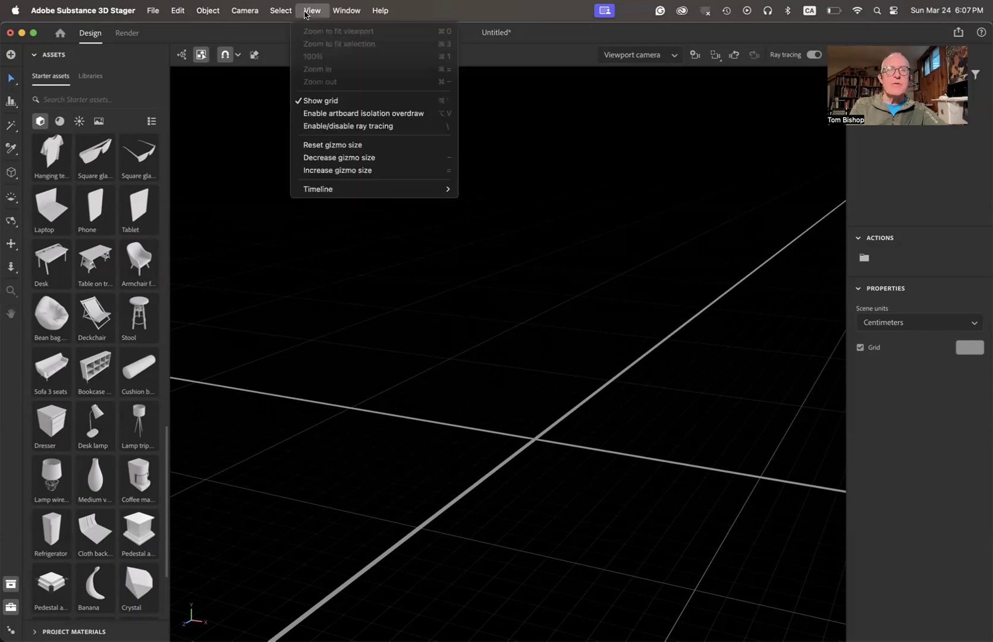
click(320, 101)
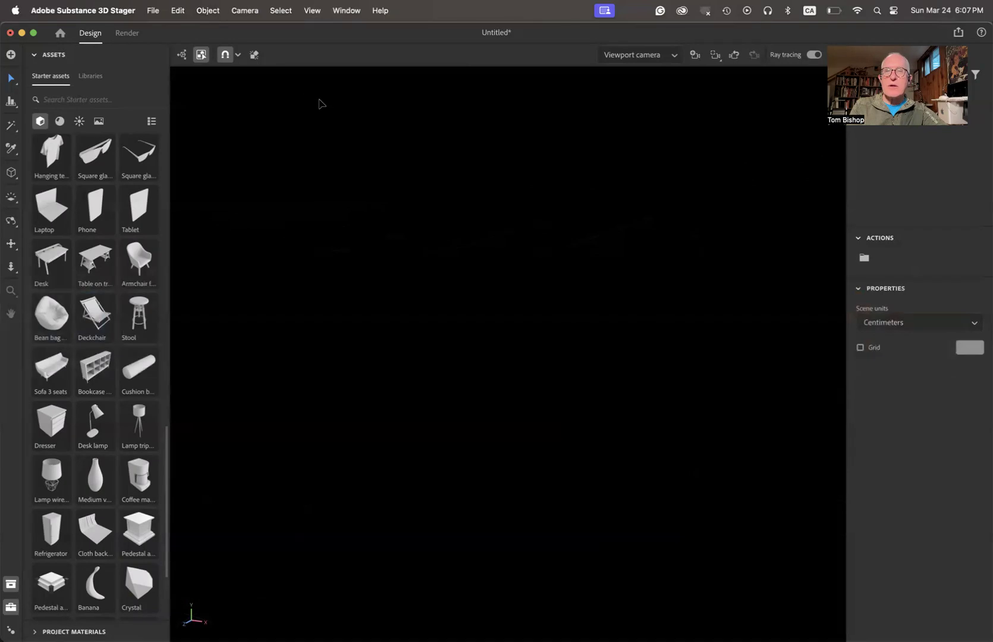
click(308, 10)
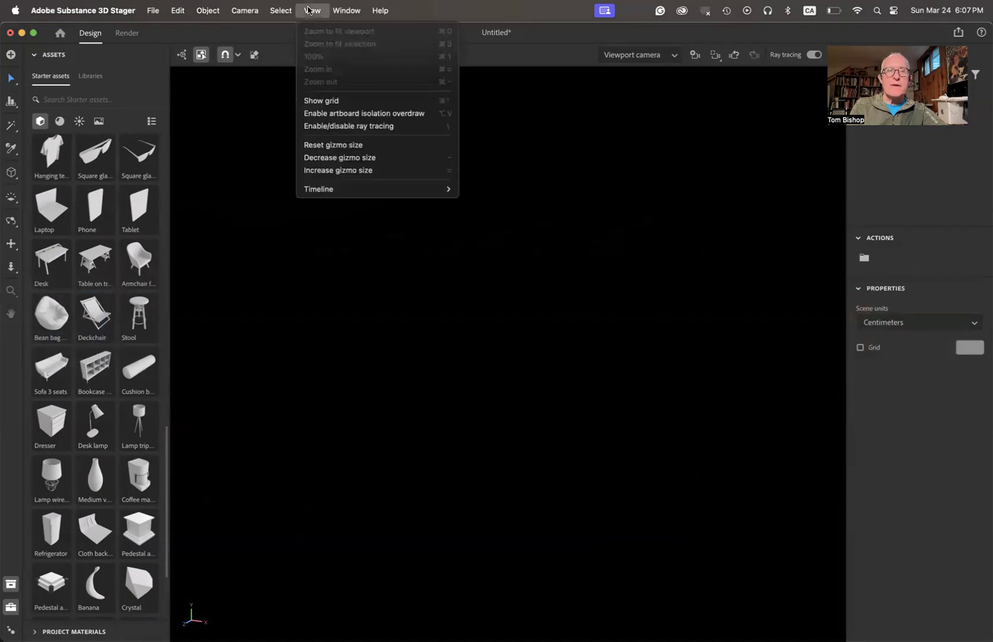
click(330, 100)
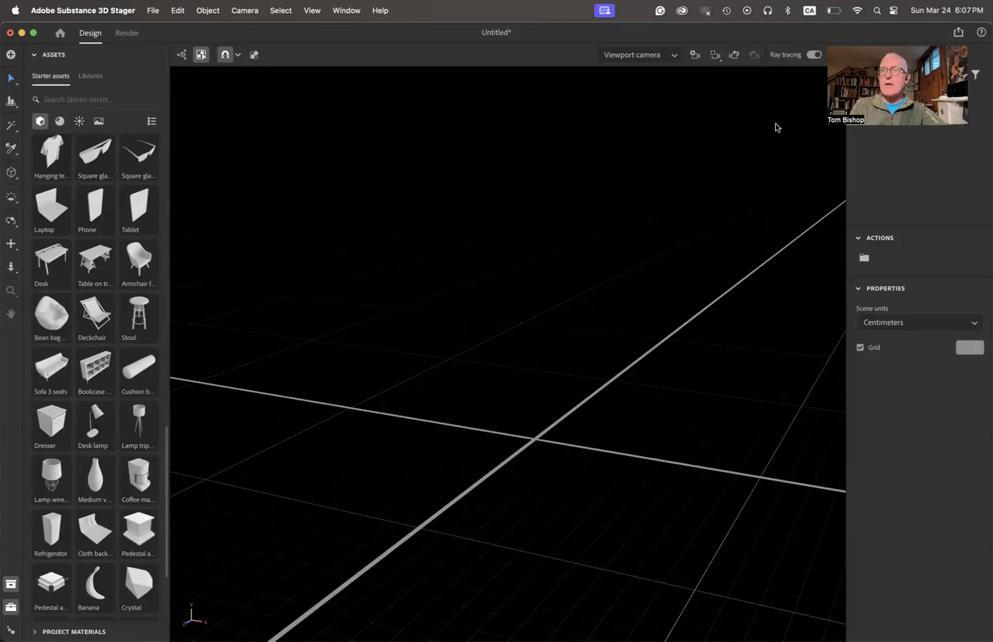
- Try red, blue and lavender Environment backgrounds, then settle on near-black (RGB 4, 4, 5)
click(886, 99)
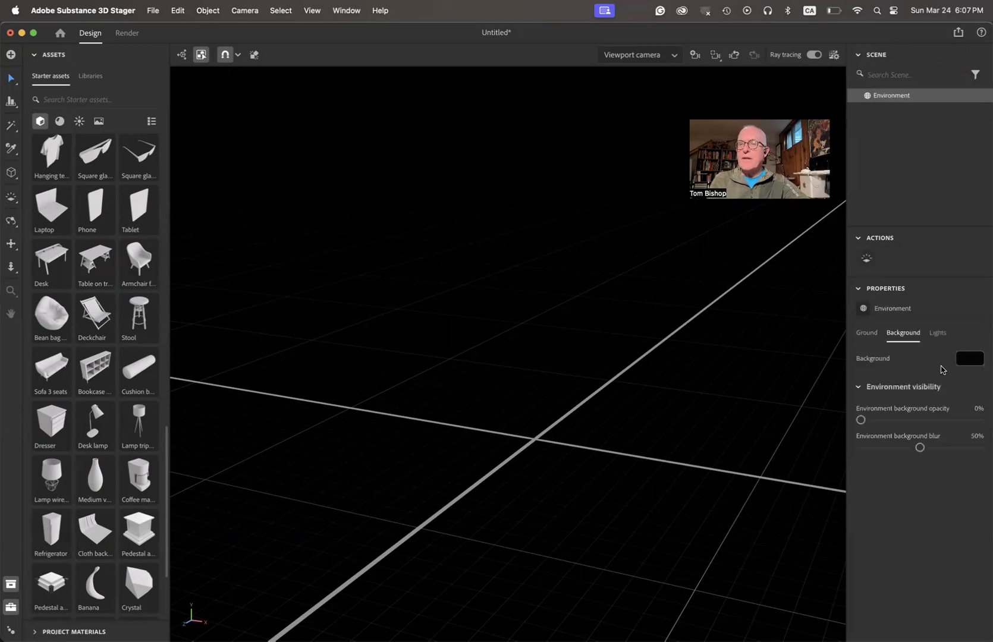
click(970, 358)
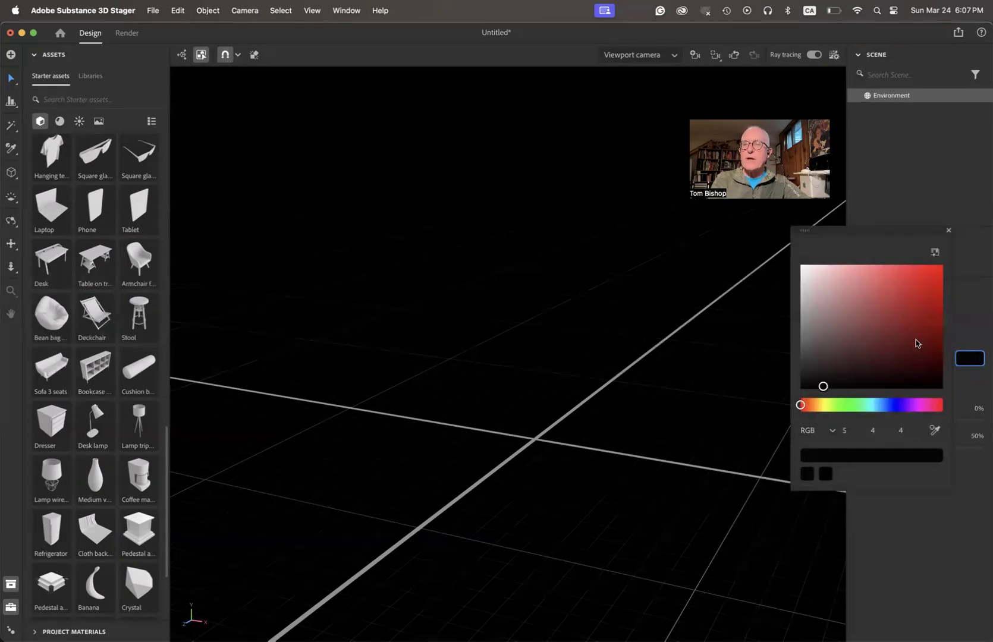
click(914, 338)
click(896, 405)
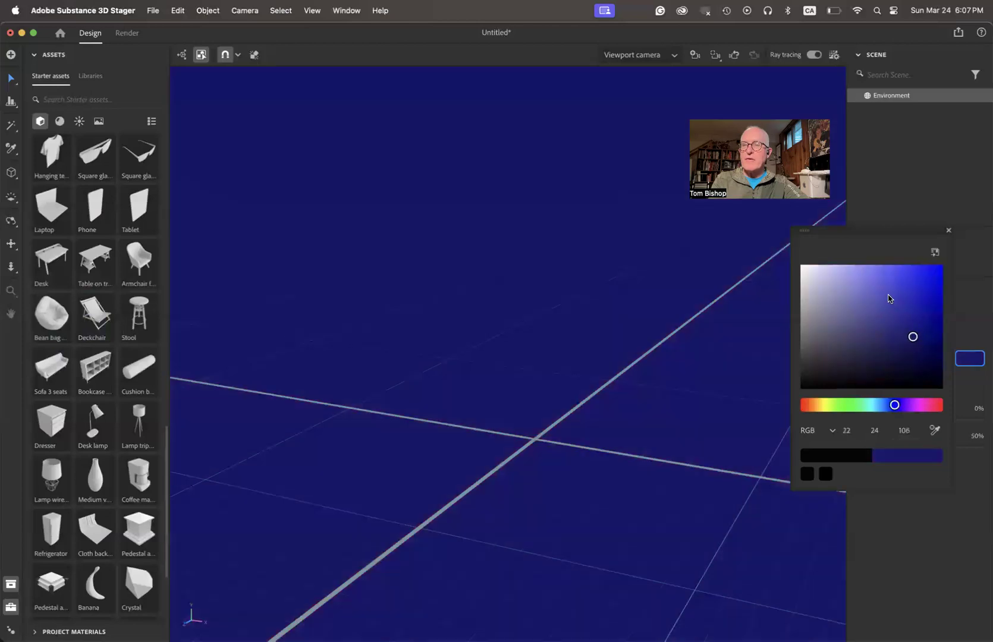
click(887, 297)
click(850, 282)
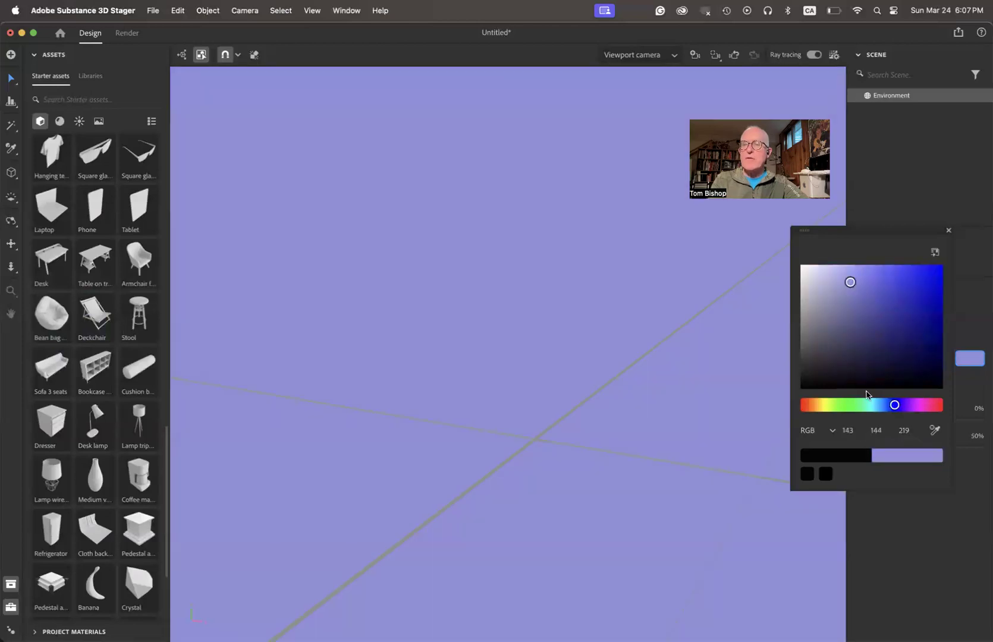
click(829, 386)
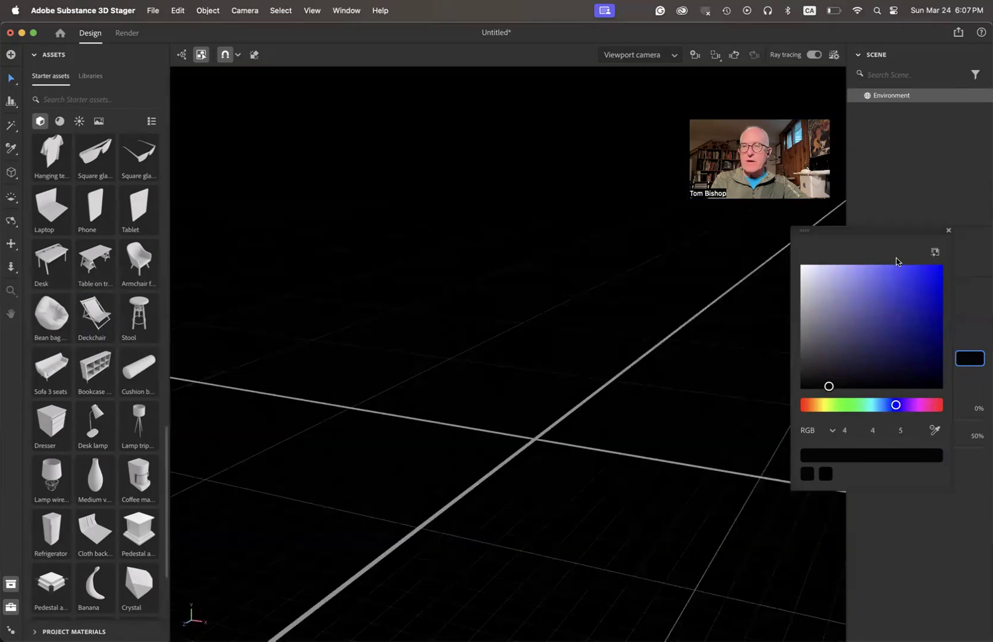
click(914, 206)
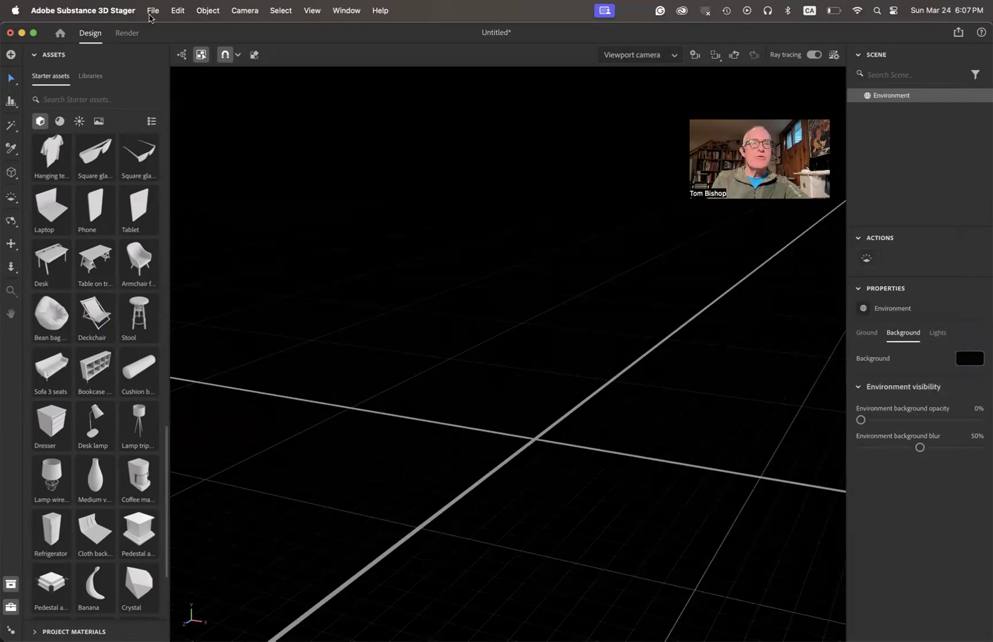
- Import the Lamp 3D model file using the default import settings
click(151, 11)
mouse_move(175, 167)
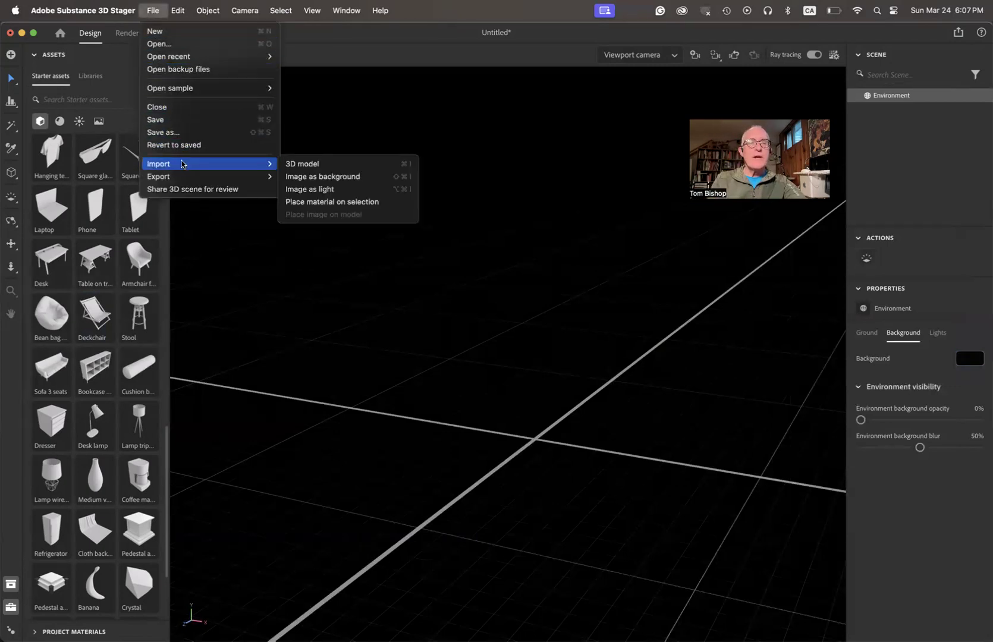
click(304, 164)
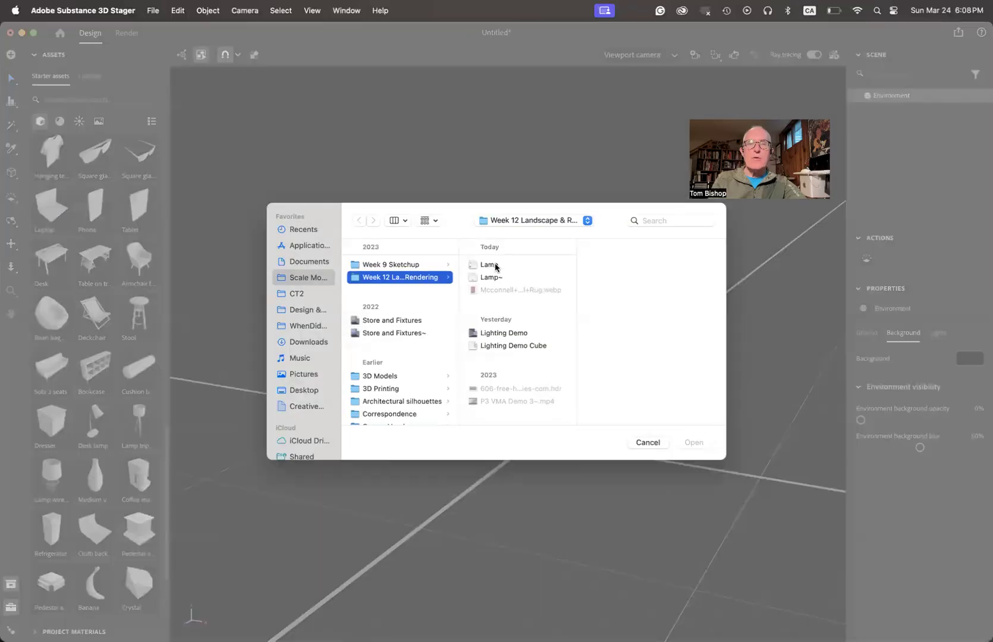
click(495, 265)
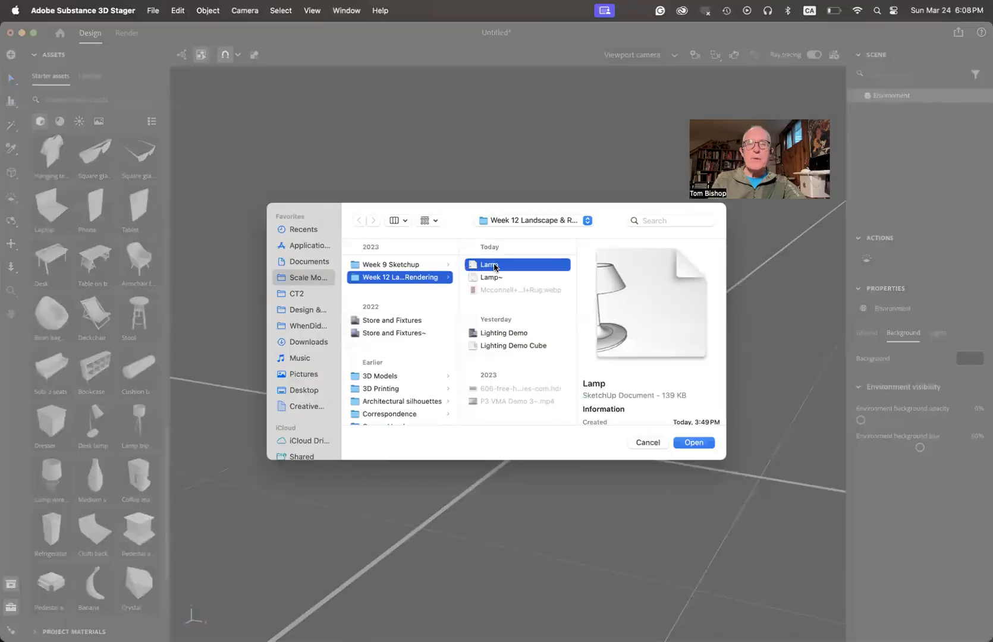
click(693, 443)
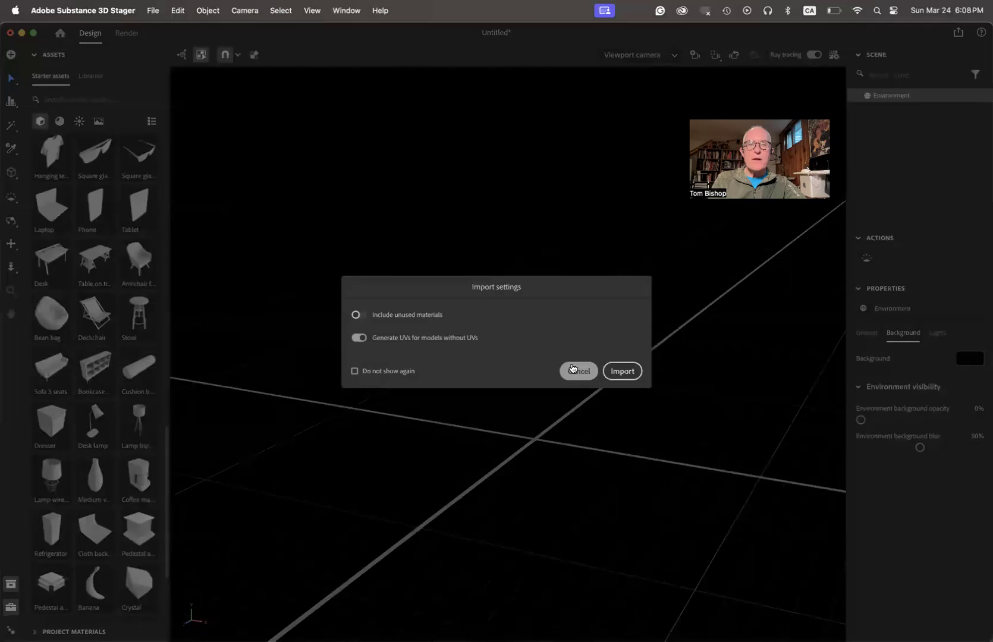
click(616, 373)
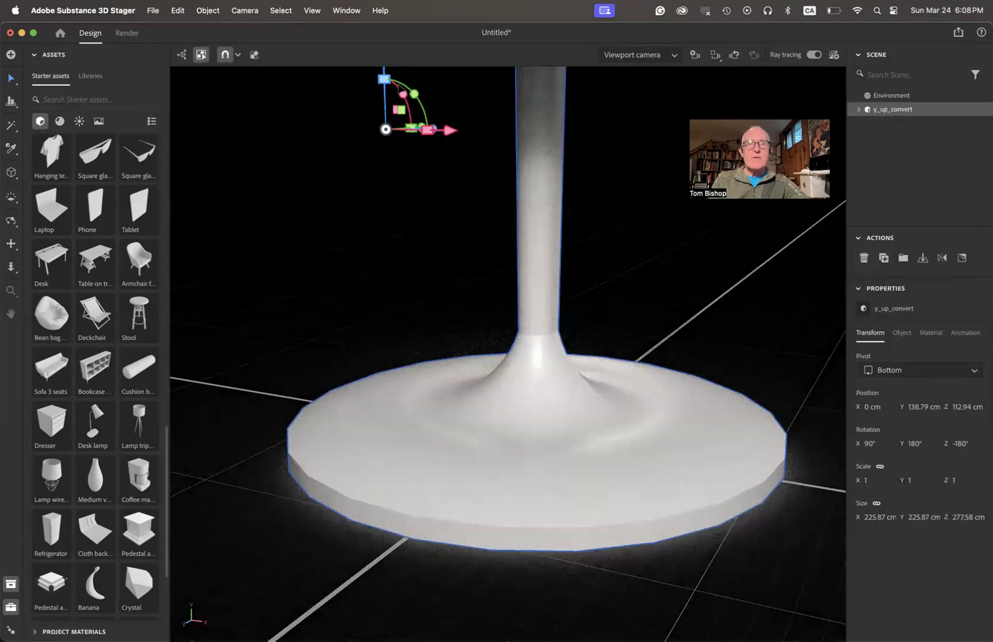
- Scale the lamp down to 0.16 and drop it to the floor at Y 21.99 cm
drag(385, 80, 395, 124)
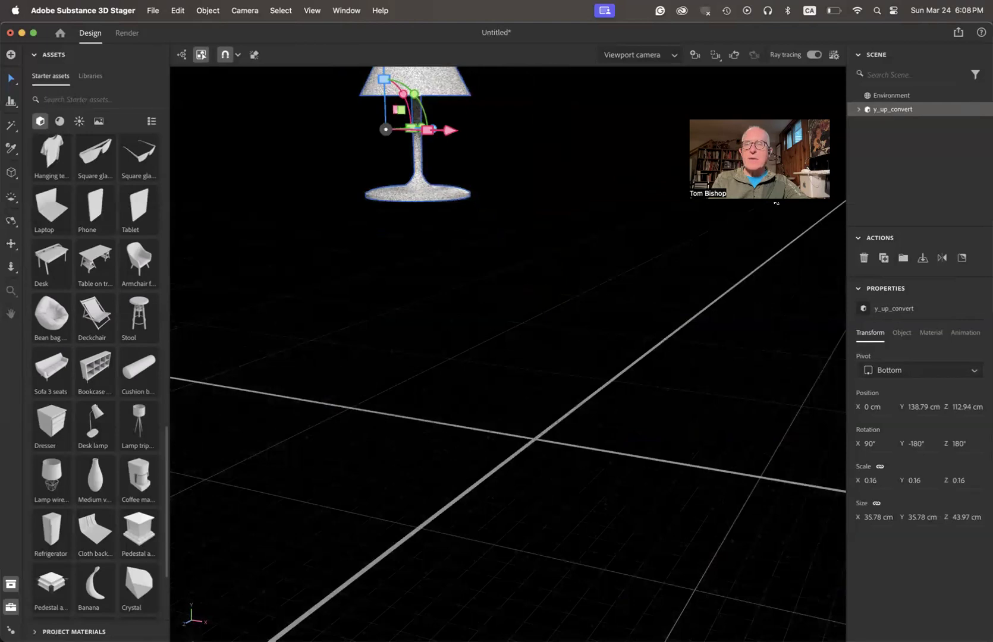
click(922, 259)
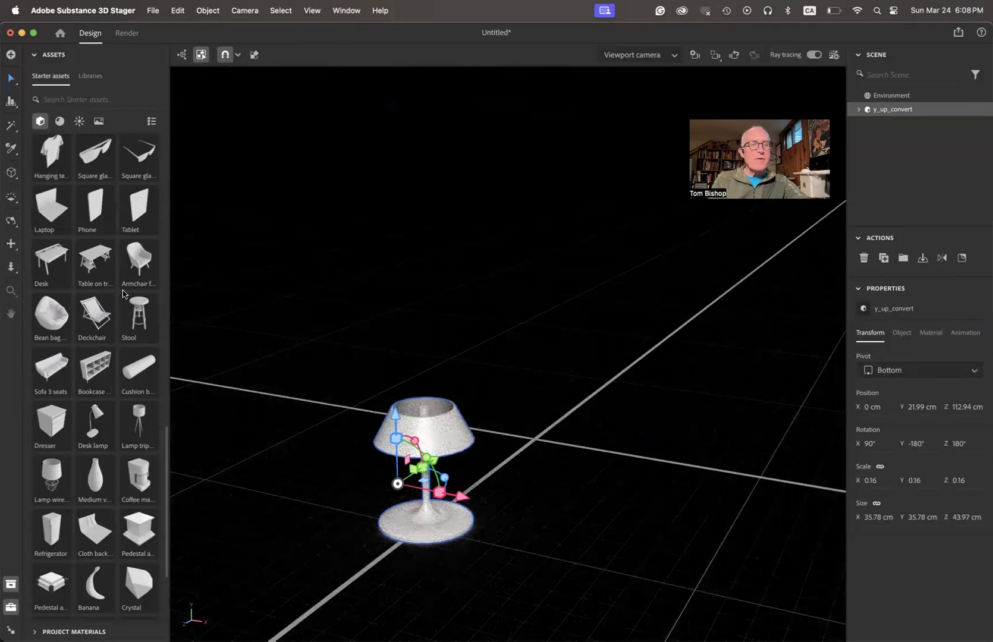
- Add the table on trestles and raise the lamp toward tabletop height, undoing a trial rotation
click(96, 261)
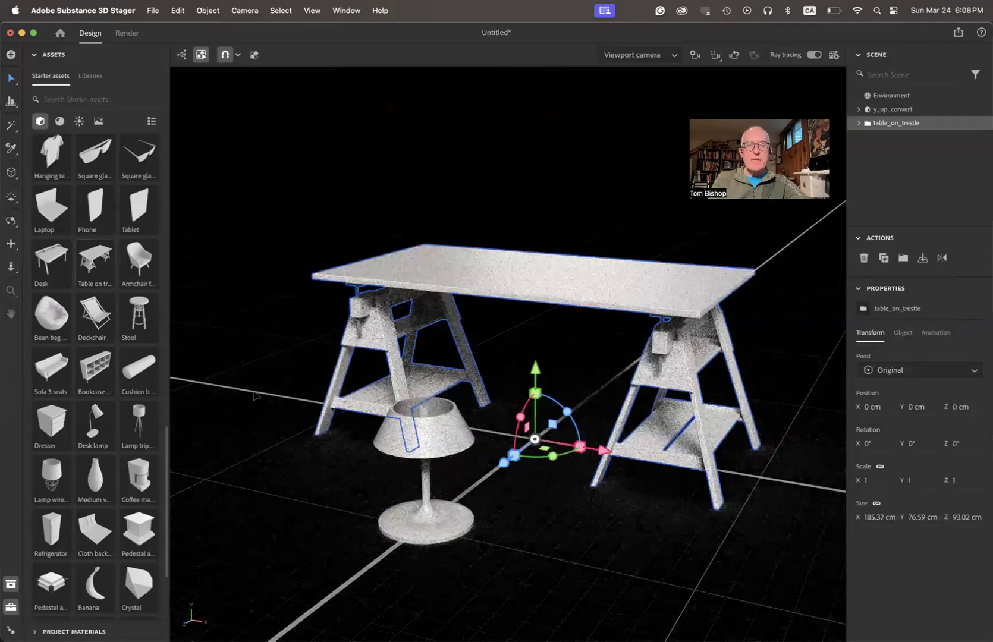
click(440, 531)
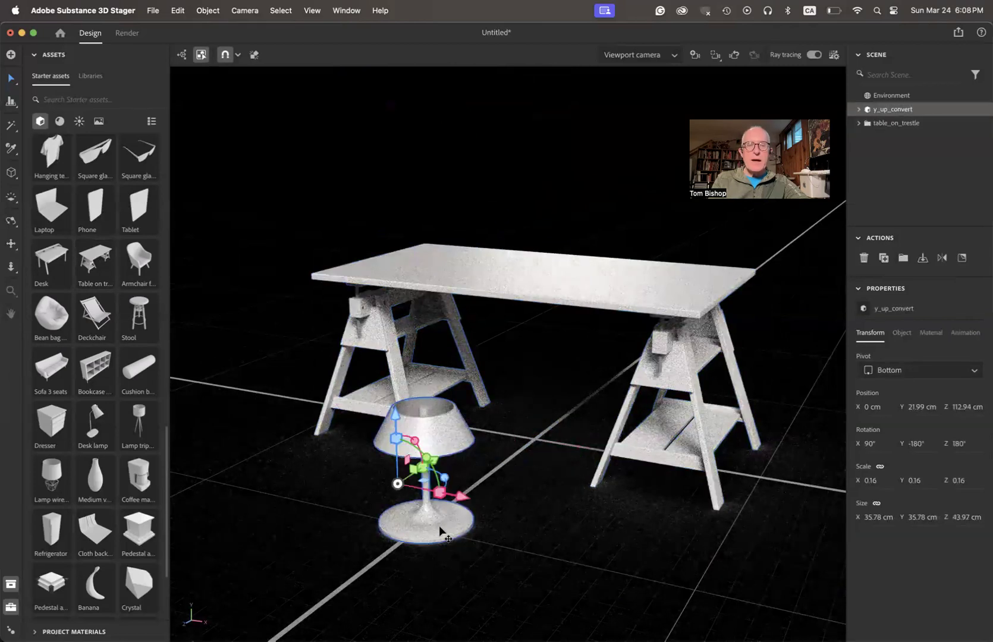
drag(402, 424, 407, 173)
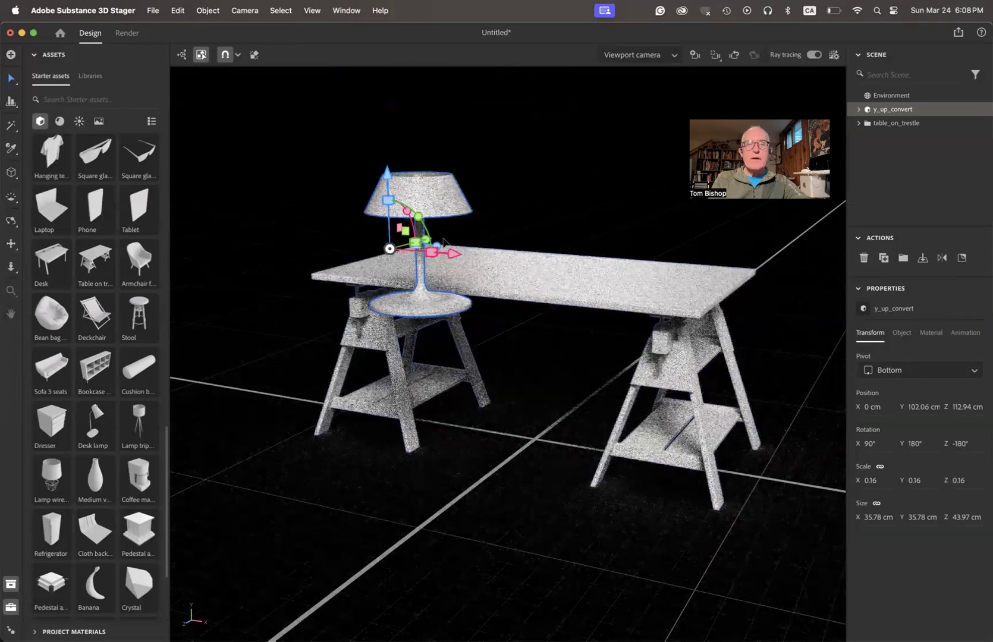
mouse_move(426, 239)
mouse_down()
mouse_move(453, 238)
mouse_move(426, 239)
mouse_up()
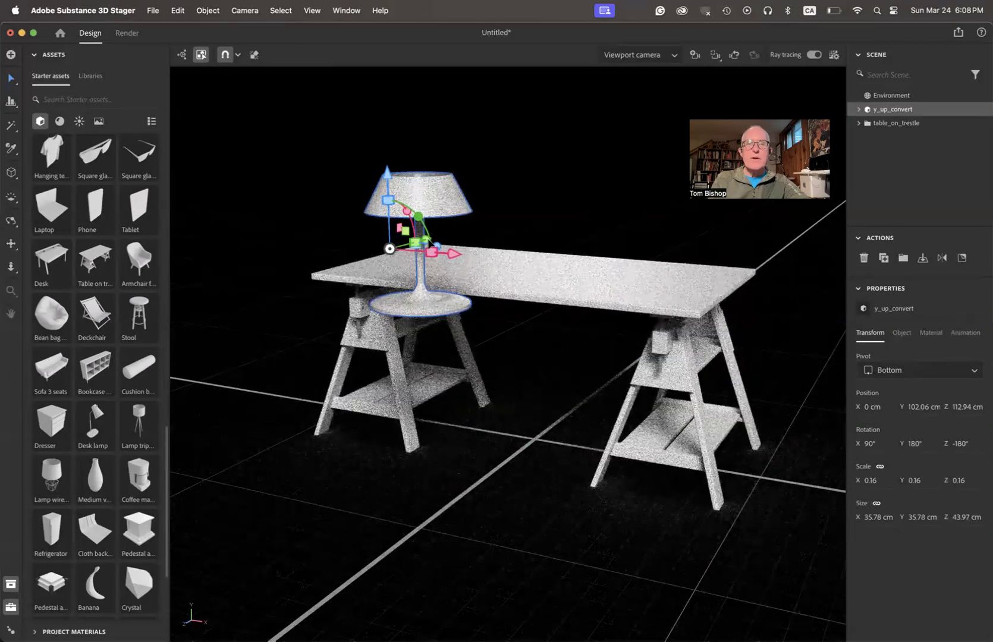
drag(426, 239, 452, 238)
key(super+z)
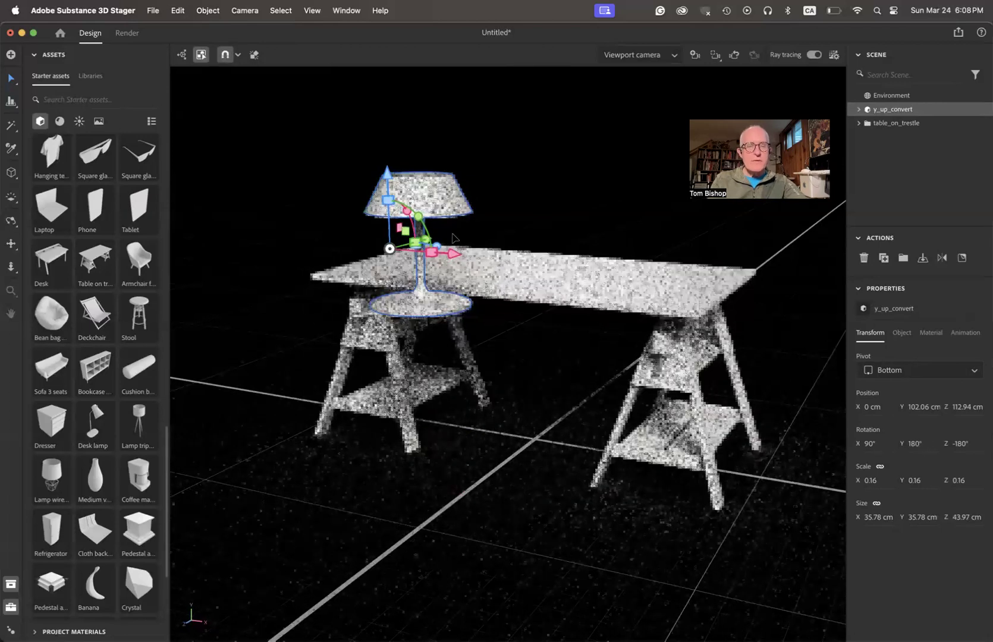
- Place the lamp on the tabletop at Y 98.47 cm, Z 23.26 cm, viewed from the front
alt+drag(455, 252, 359, 312)
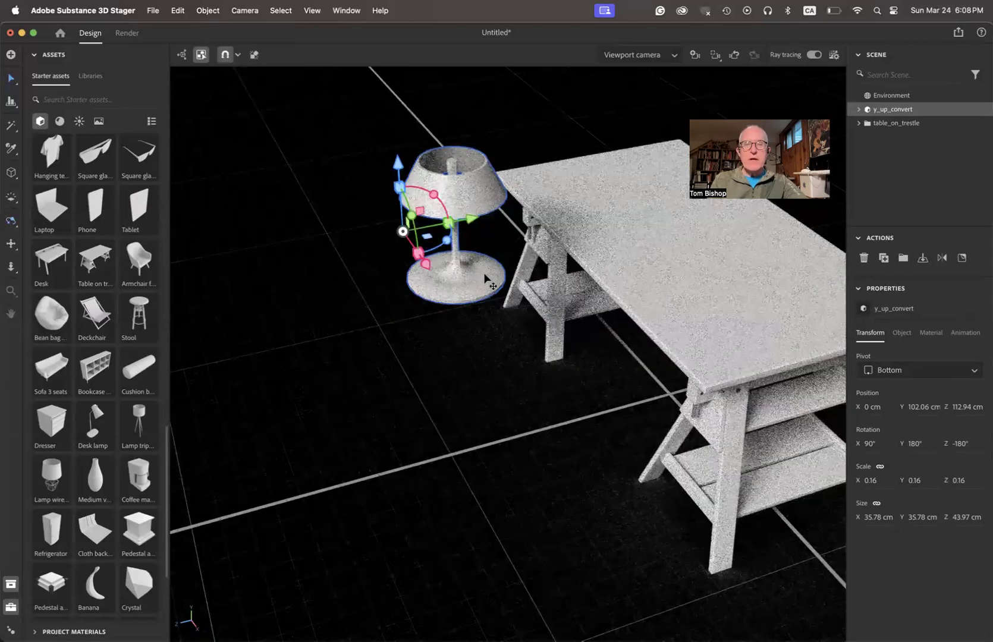
drag(471, 223, 704, 176)
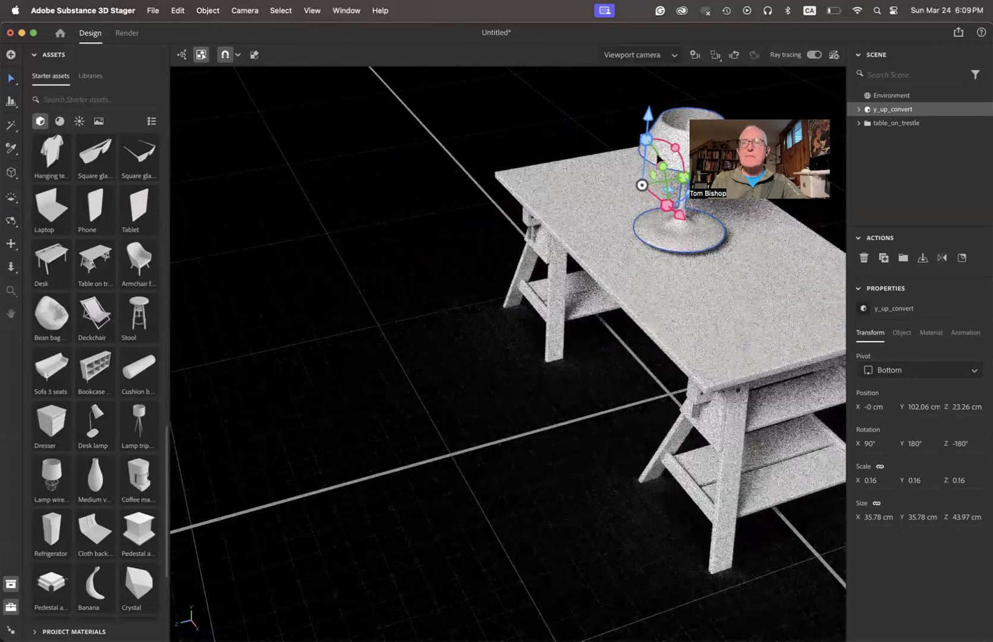
drag(646, 139, 650, 130)
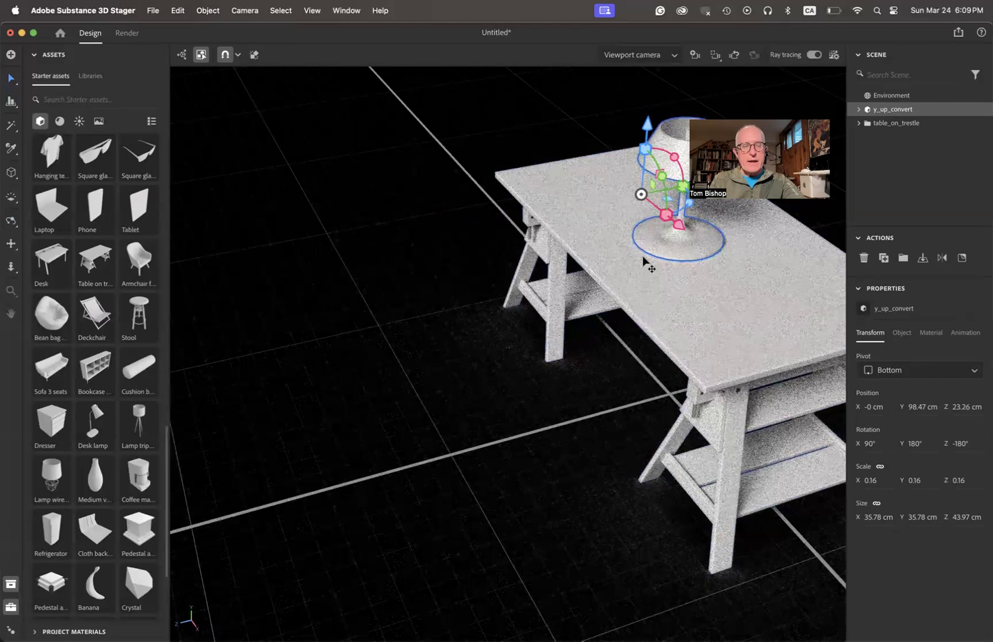
key(1)
mouse_move(706, 360)
mouse_down()
mouse_move(751, 353)
mouse_move(735, 307)
mouse_up()
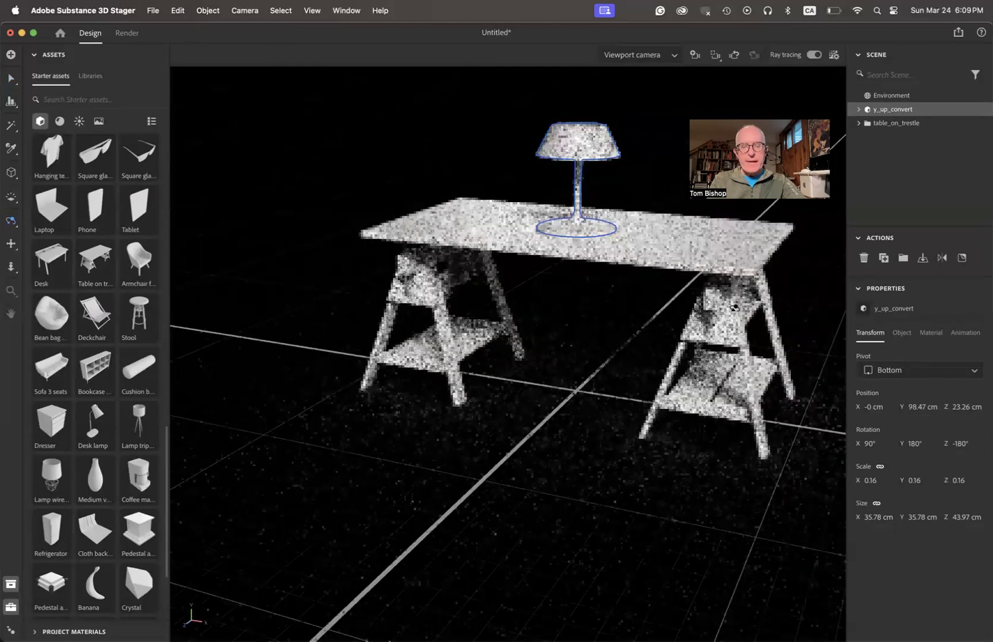
- Frame the lamp, expand y_up_convert, and select the shade (group_) then the stem and base (group_2)
key(f)
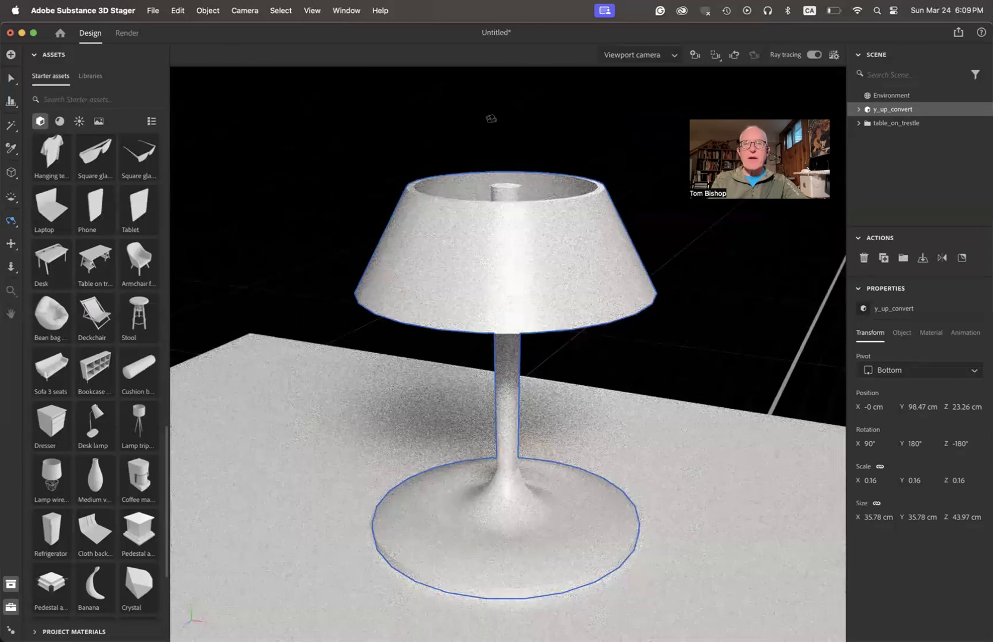
click(859, 110)
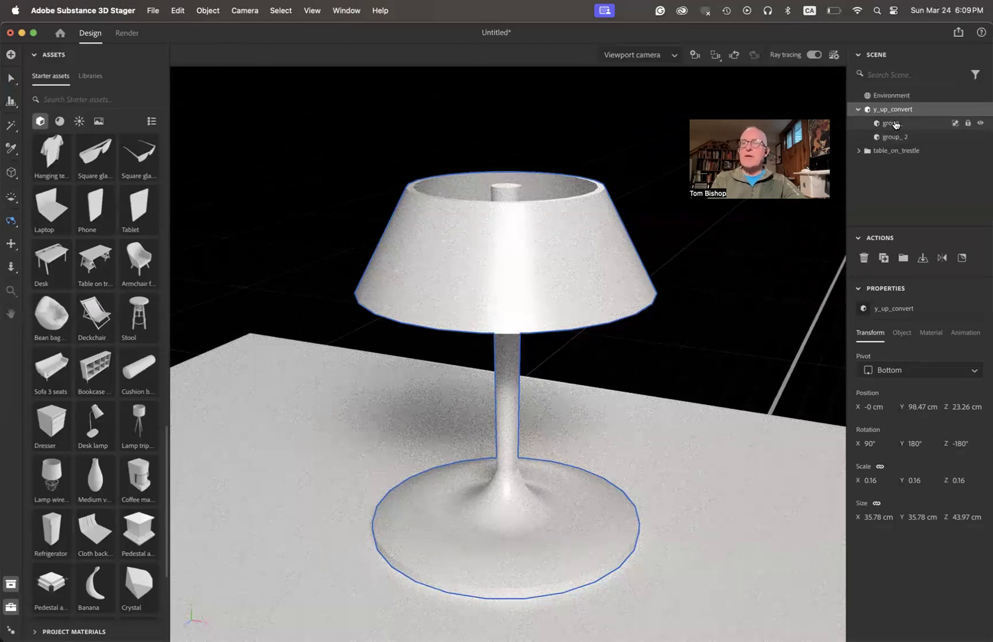
click(890, 123)
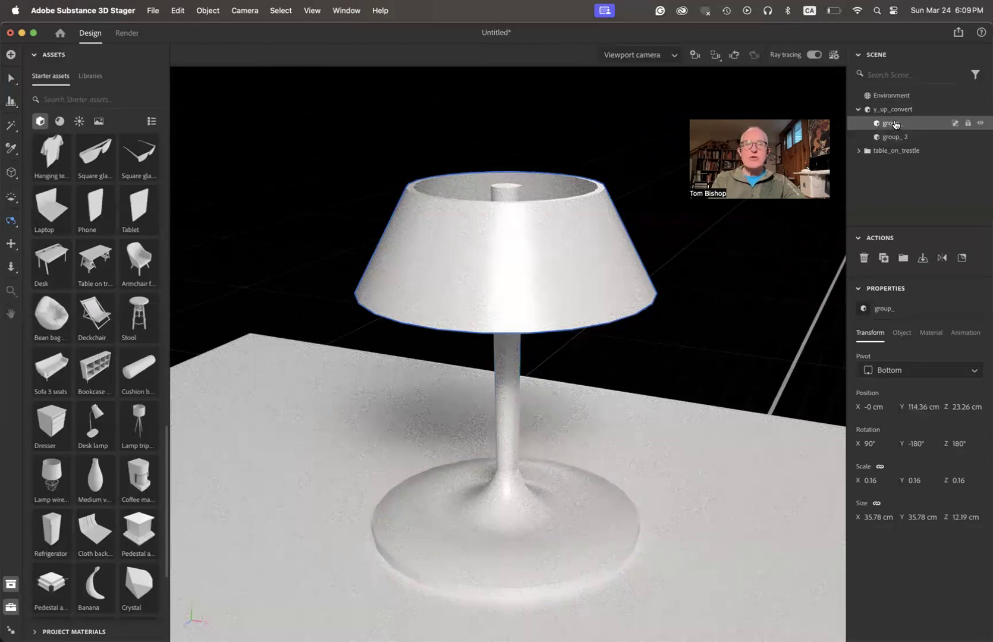
click(896, 138)
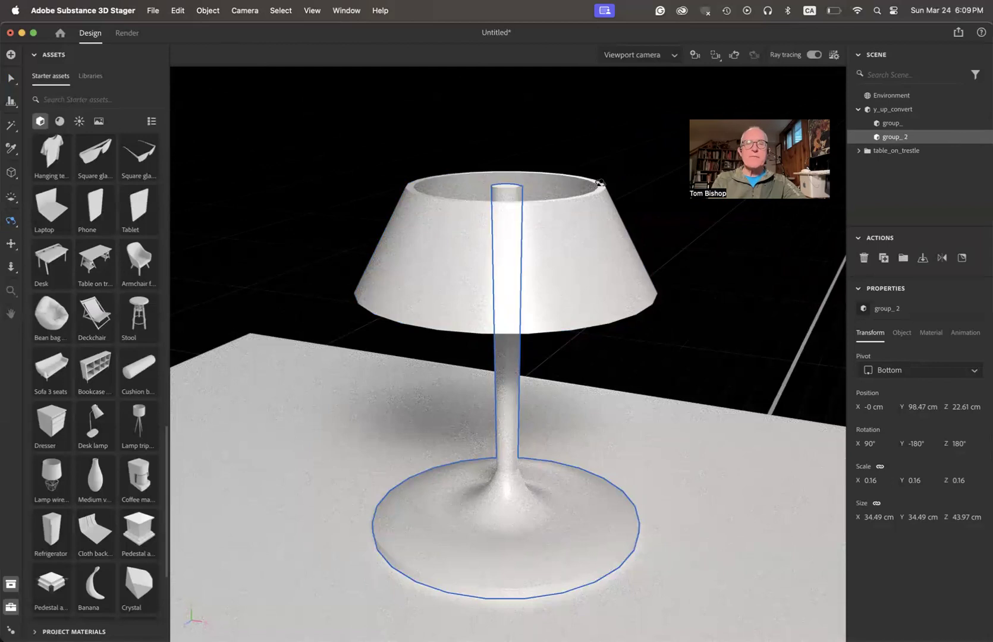
- Apply the Hexagon Vintage Tile Blue material to the lamp's stem and base (group_2)
click(58, 123)
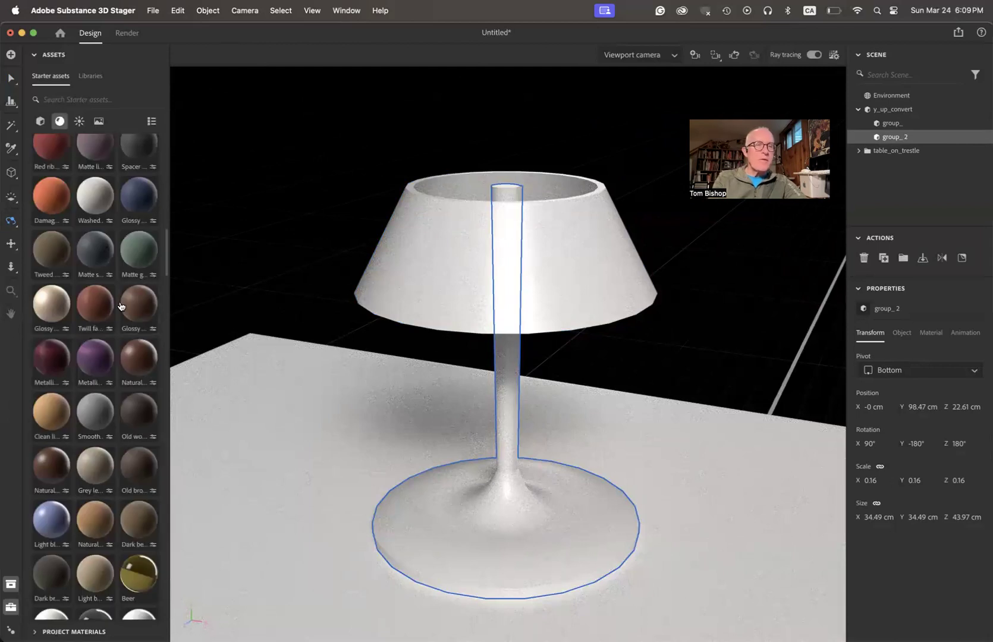
scroll(119, 306, up, 5)
scroll(120, 306, up, 2)
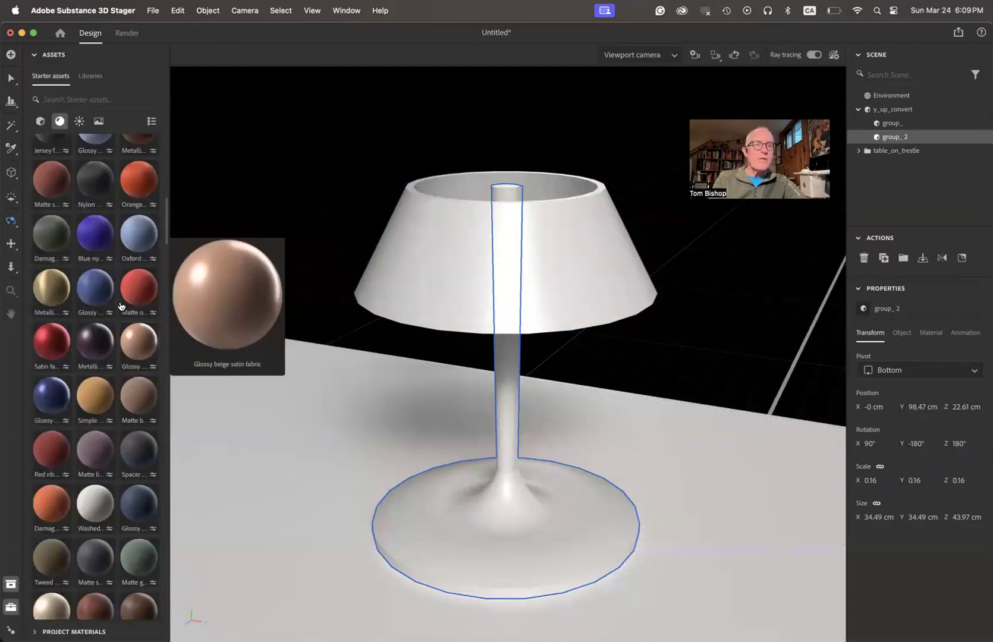
scroll(120, 307, down, 1)
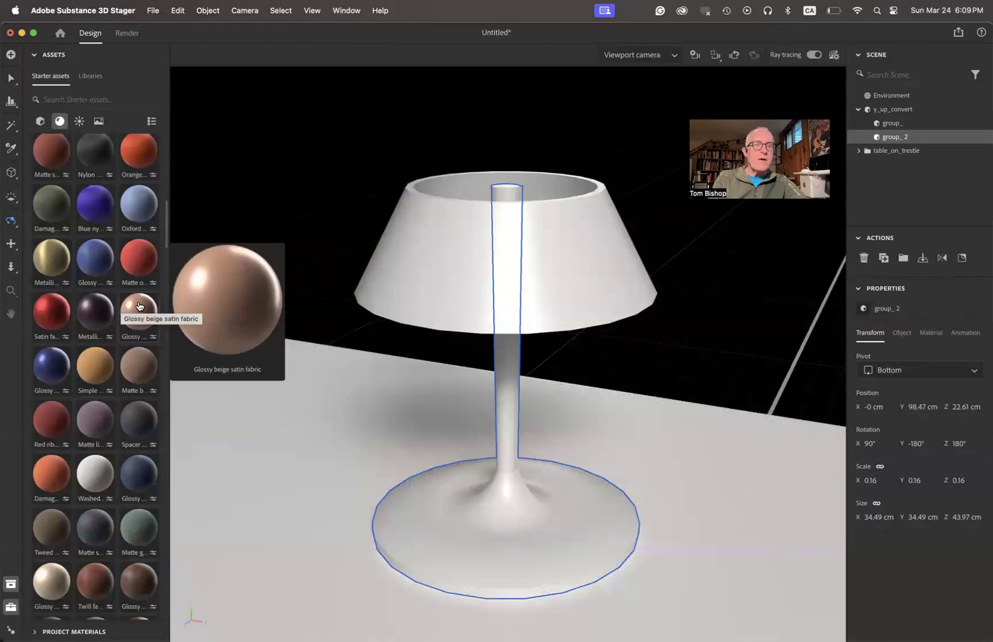
scroll(139, 306, up, 1)
scroll(139, 306, up, 4)
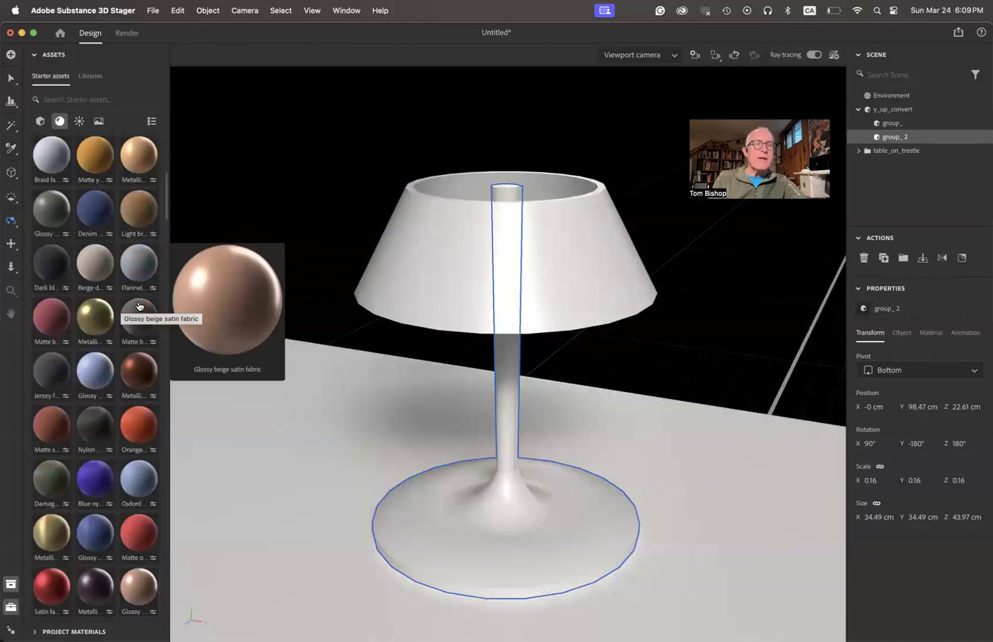
scroll(139, 307, up, 1)
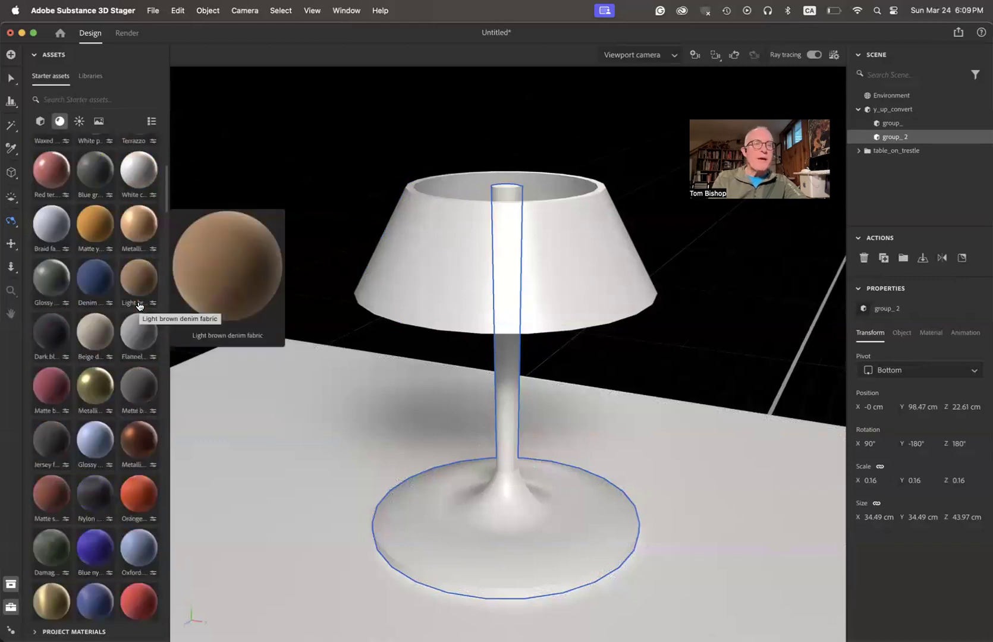
scroll(139, 306, up, 1)
scroll(139, 307, up, 2)
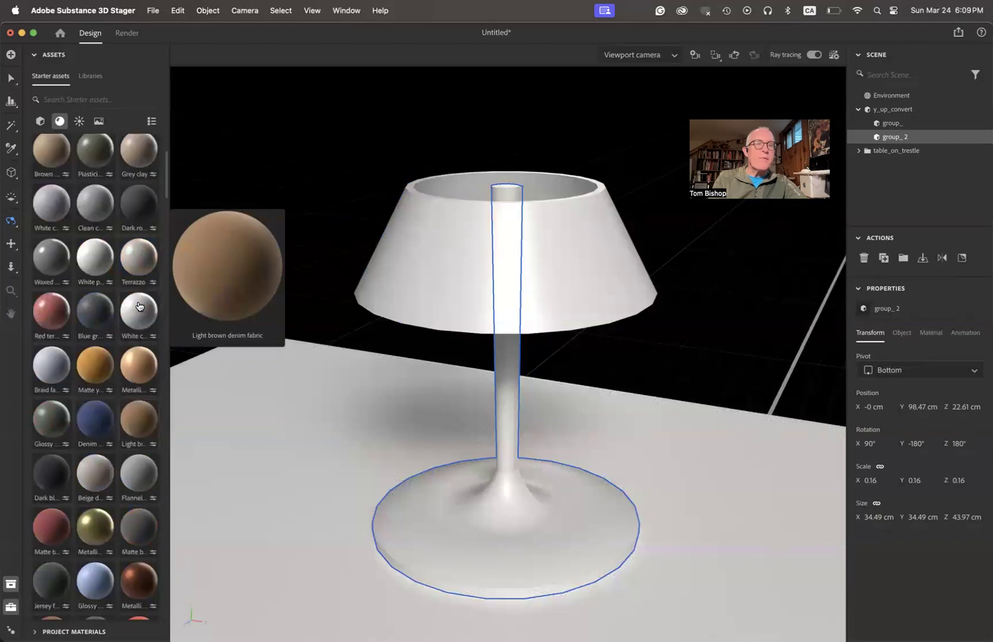
scroll(139, 306, up, 2)
scroll(139, 306, up, 1)
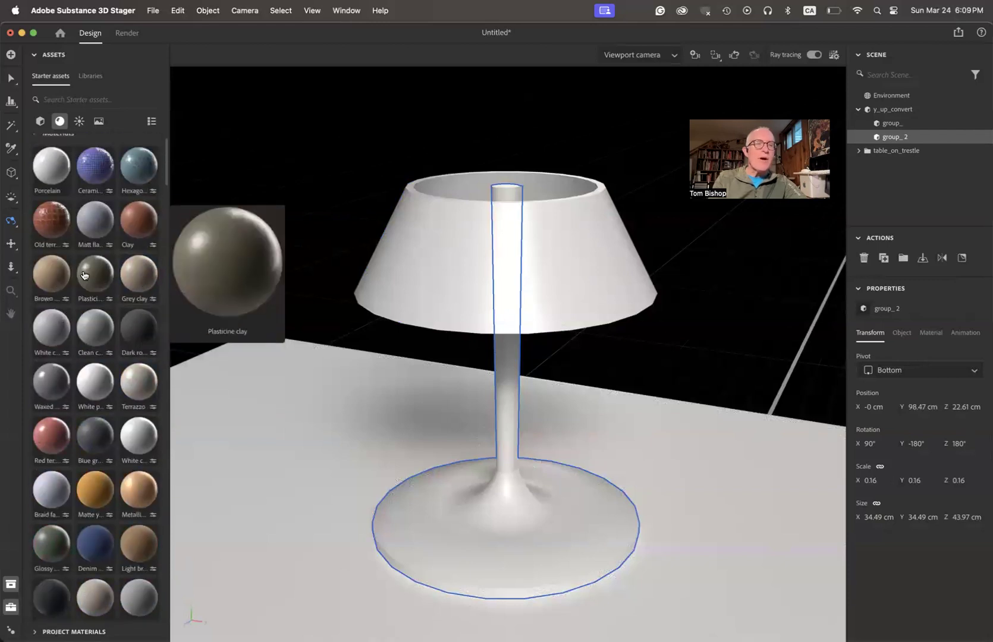
scroll(84, 275, up, 2)
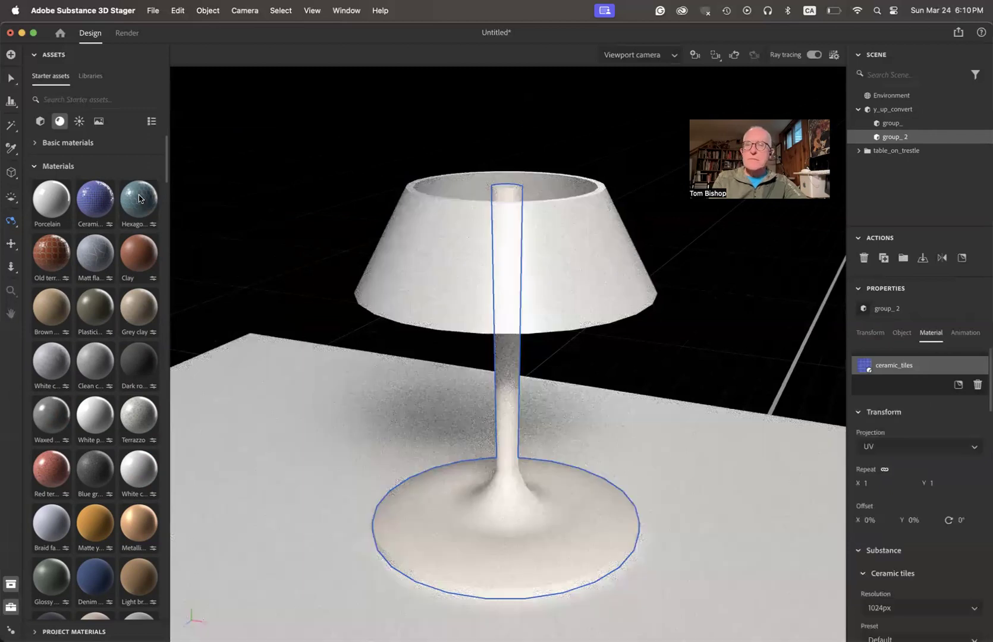
click(139, 200)
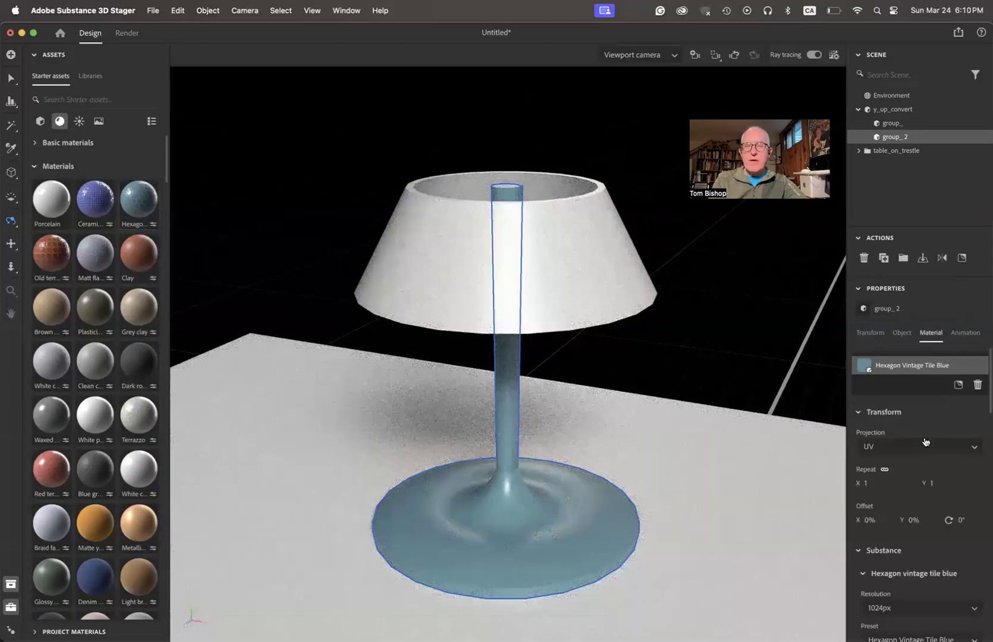
scroll(905, 501, down, 2)
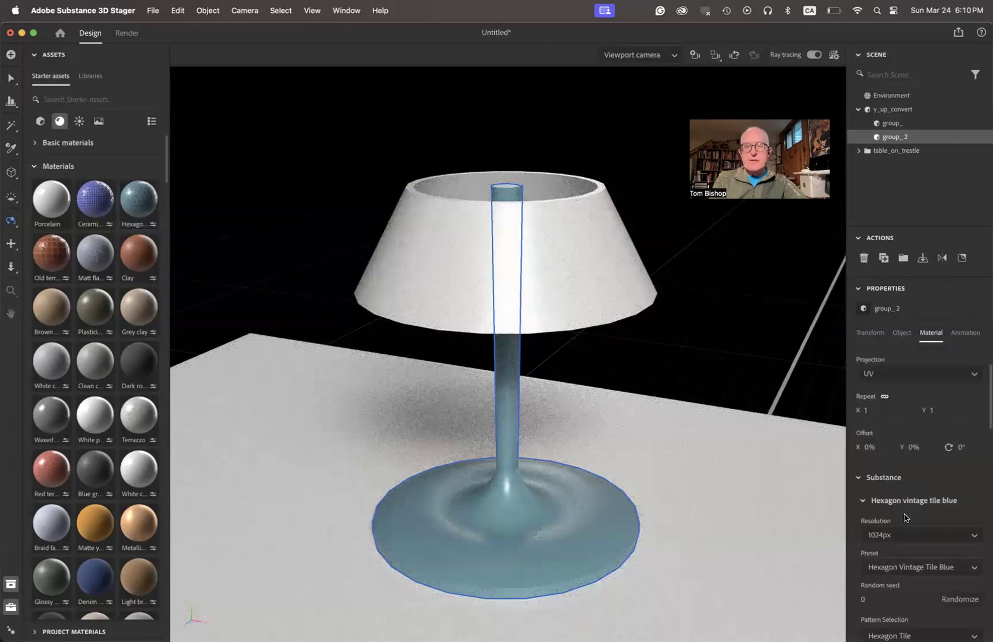
scroll(906, 519, down, 2)
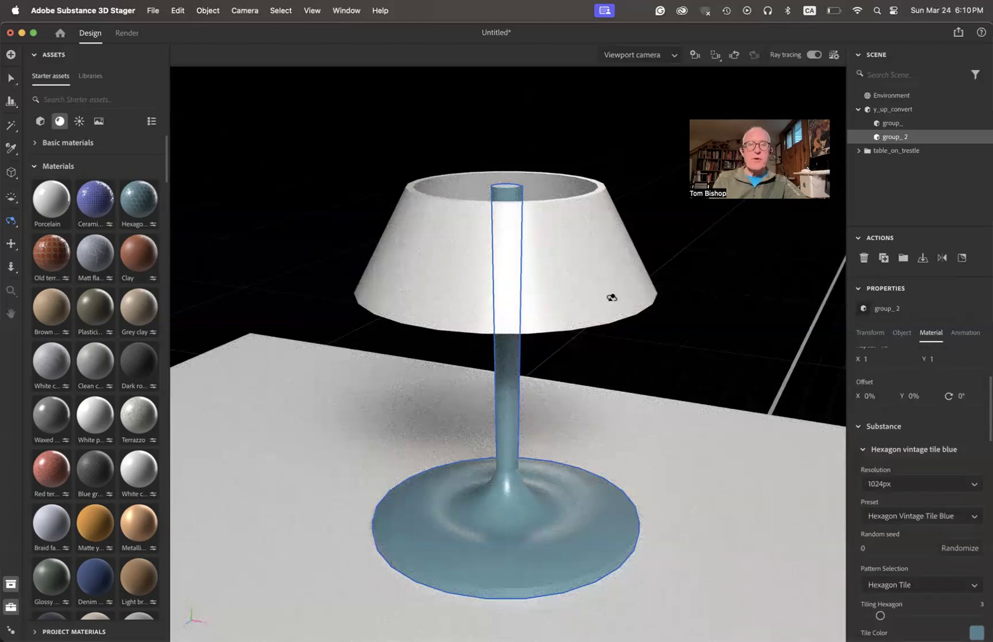
- Add a Point light (exposure 10, intensity 100%, radius 1 cm) and zoom out to the table
click(80, 123)
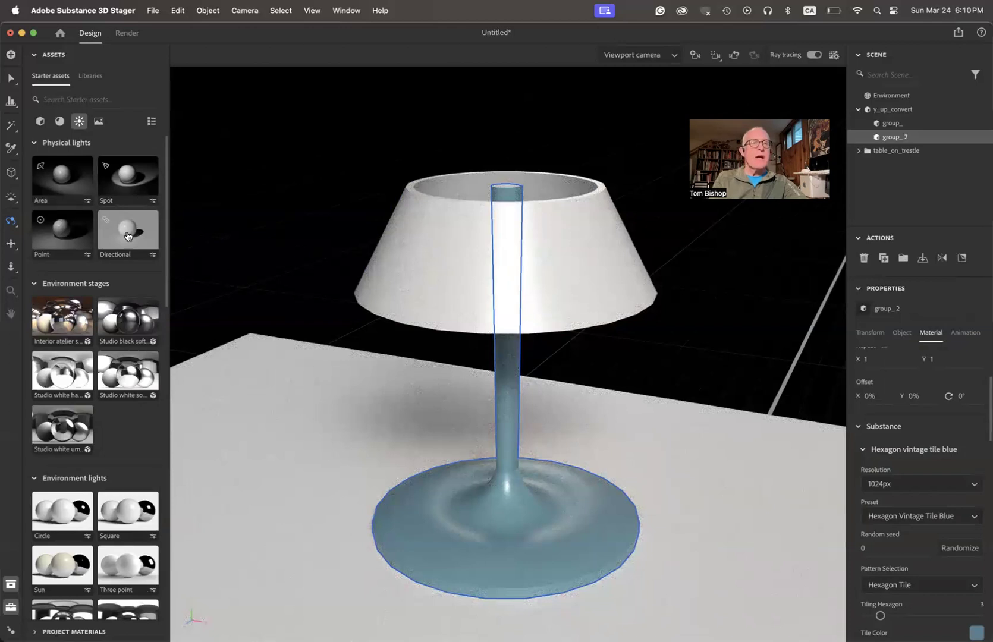
click(63, 235)
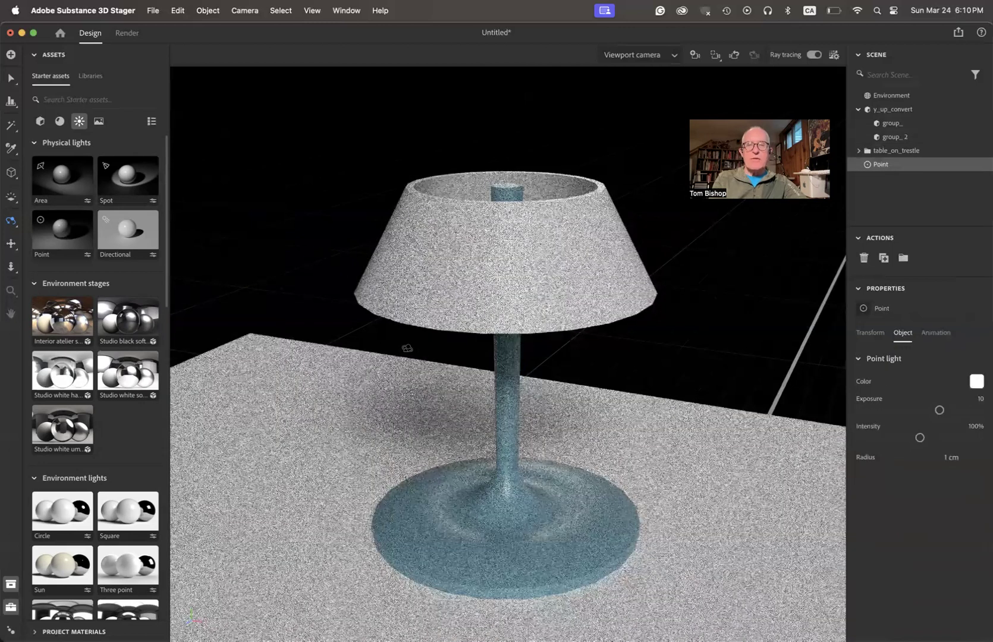
scroll(508, 354, up, 3)
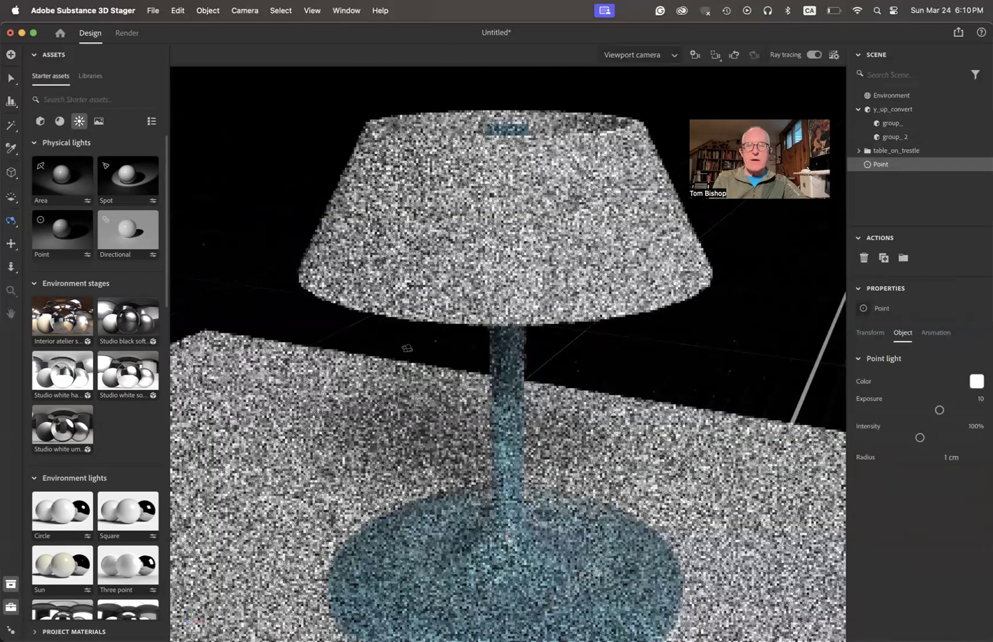
scroll(508, 353, down, 5)
scroll(408, 346, down, 2)
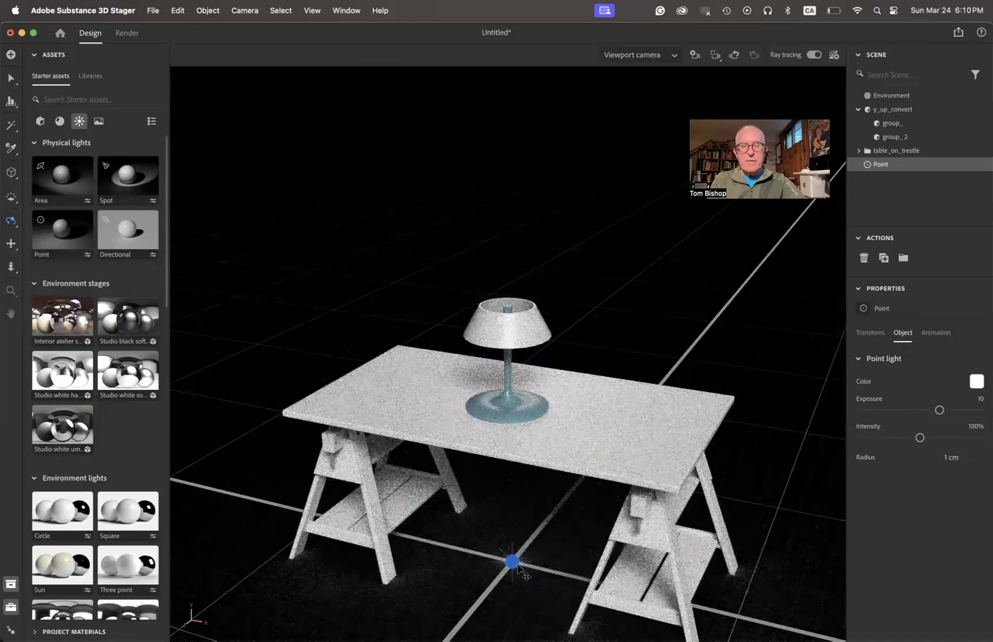
- Raise the point light to about 90 cm, up inside the lampshade
click(513, 562)
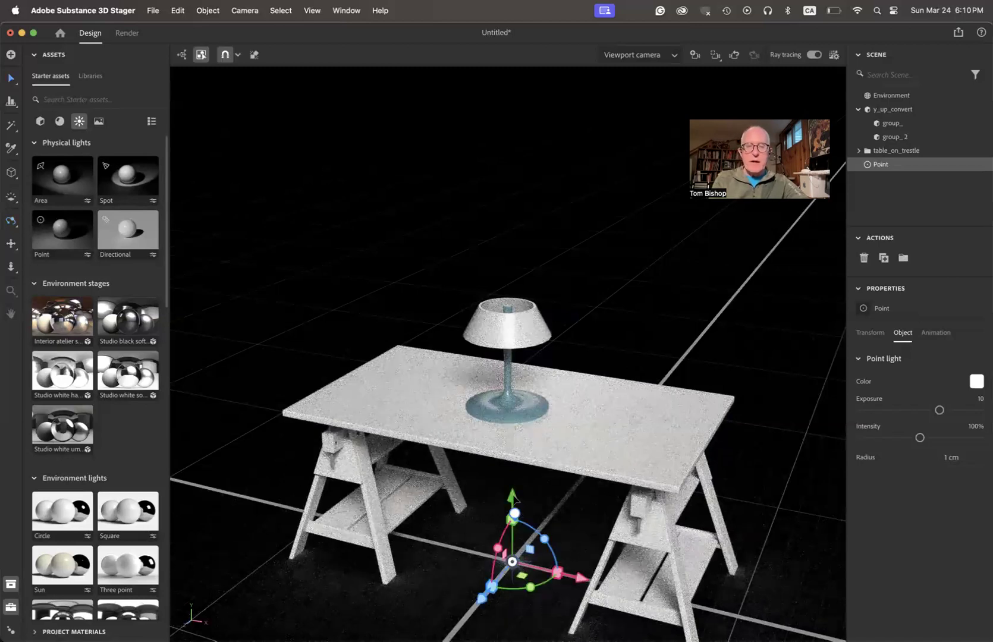
drag(521, 372, 525, 361)
mouse_move(529, 293)
mouse_down()
mouse_move(529, 243)
mouse_move(530, 257)
mouse_up()
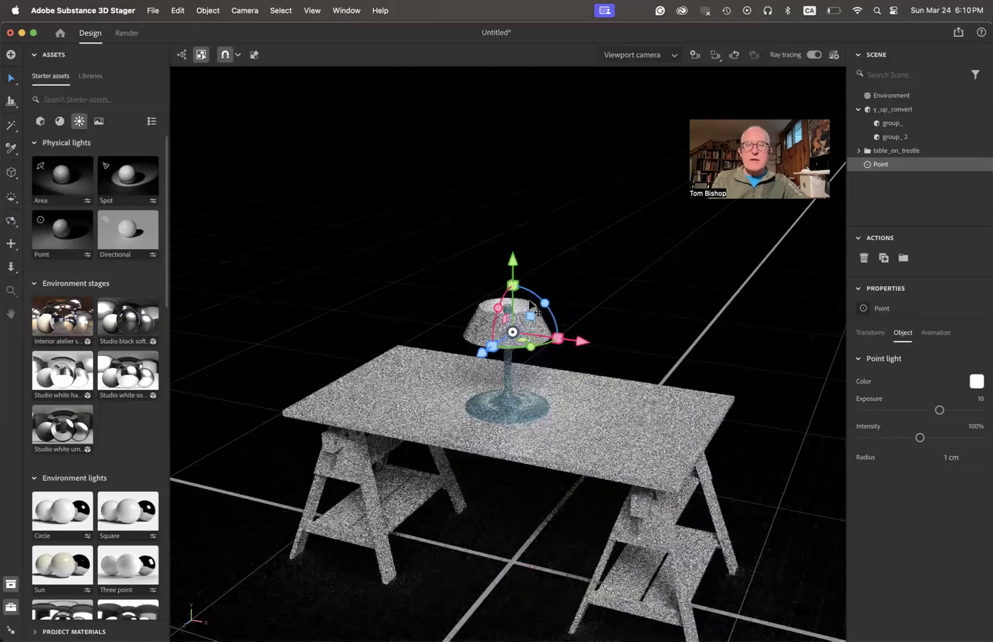
- Turn ray tracing off and orbit to a low angled front view of the table
alt+drag(524, 324, 586, 461)
alt+drag(684, 494, 664, 309)
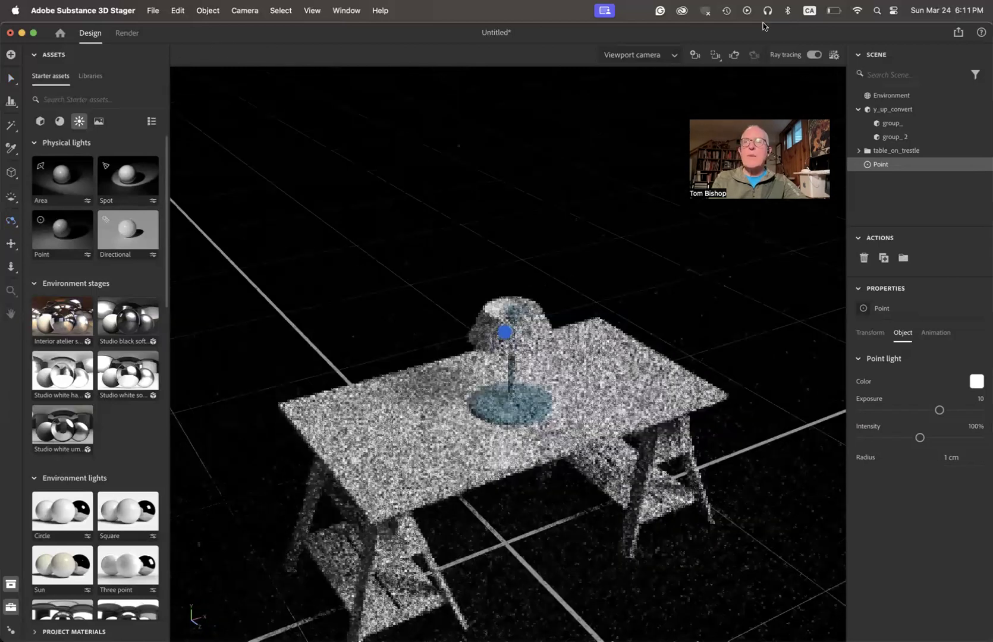
click(813, 56)
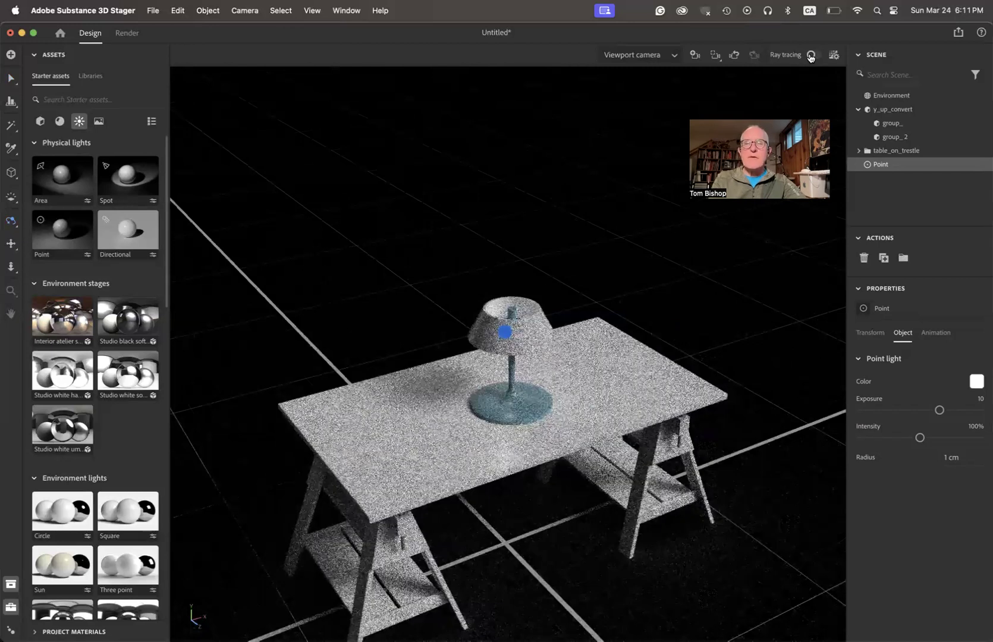
alt+drag(494, 355, 669, 202)
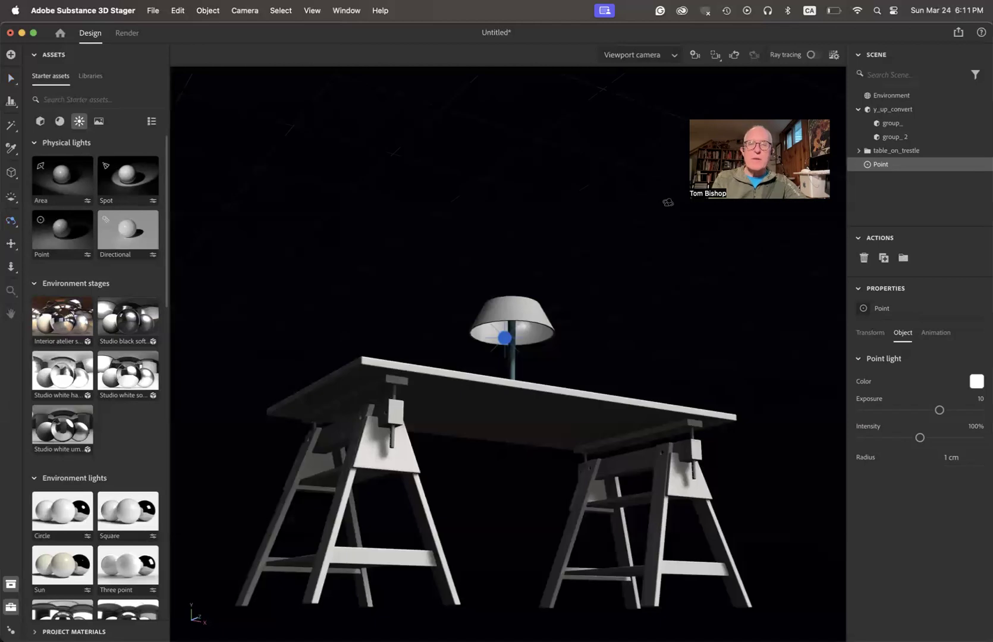
alt+drag(796, 206, 603, 331)
alt+drag(456, 345, 478, 222)
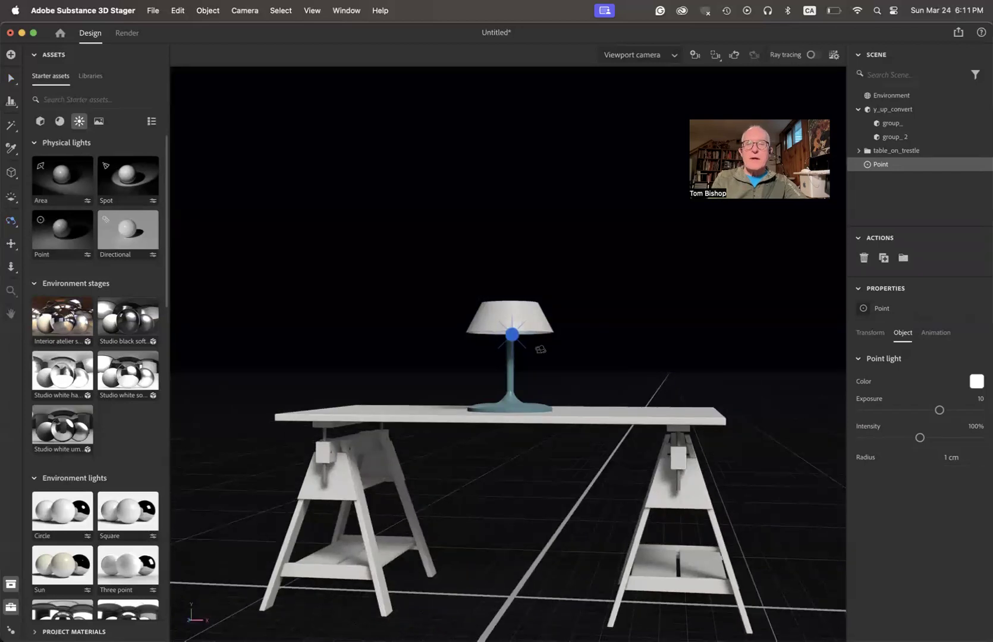
- Lift the point light inside the shade and set exposure 14.9 and intensity 200%
key(v)
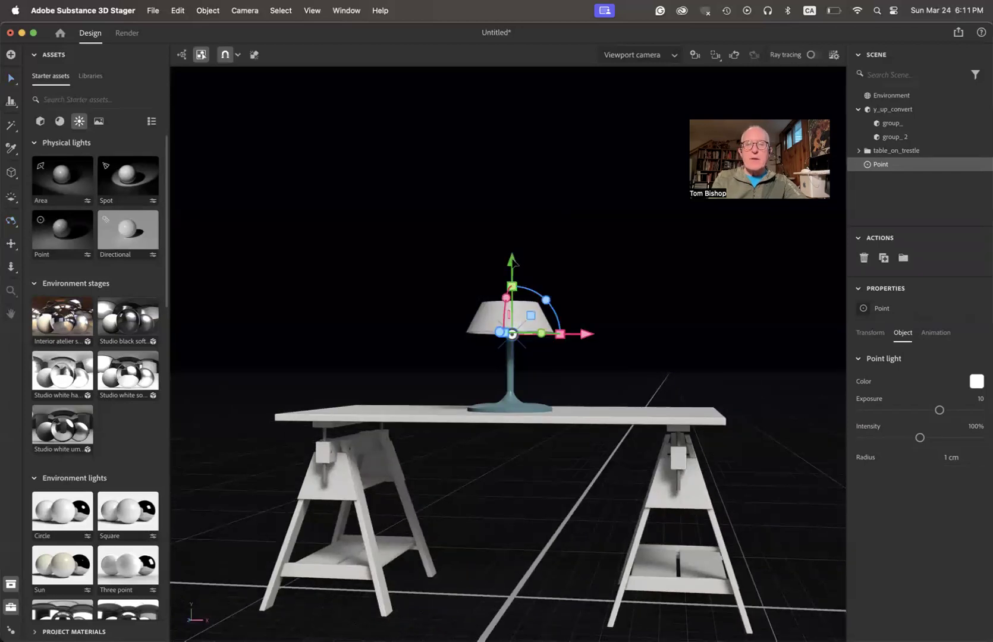
drag(513, 261, 512, 242)
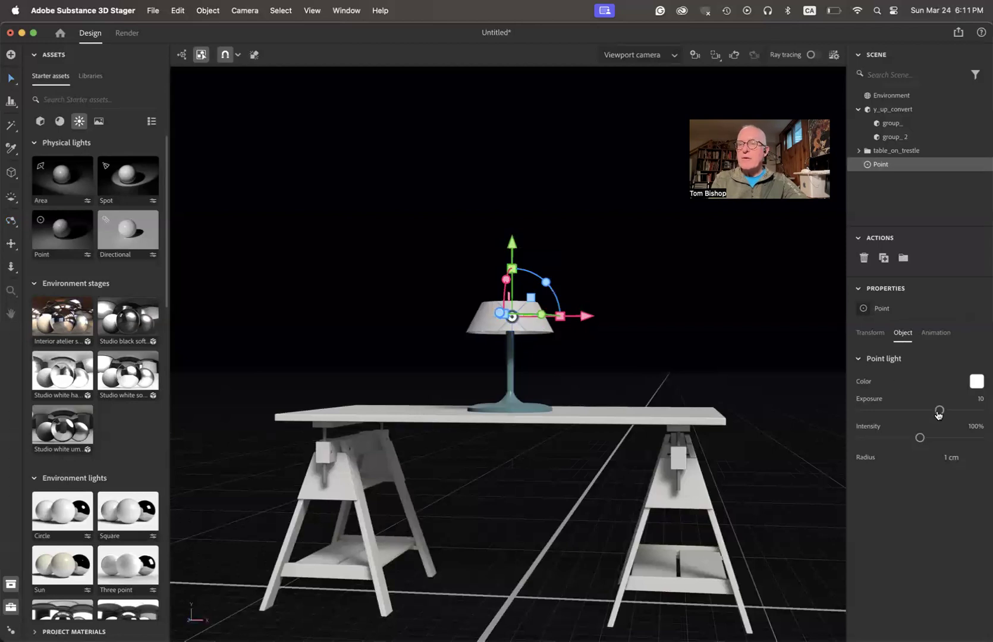
drag(939, 411, 978, 411)
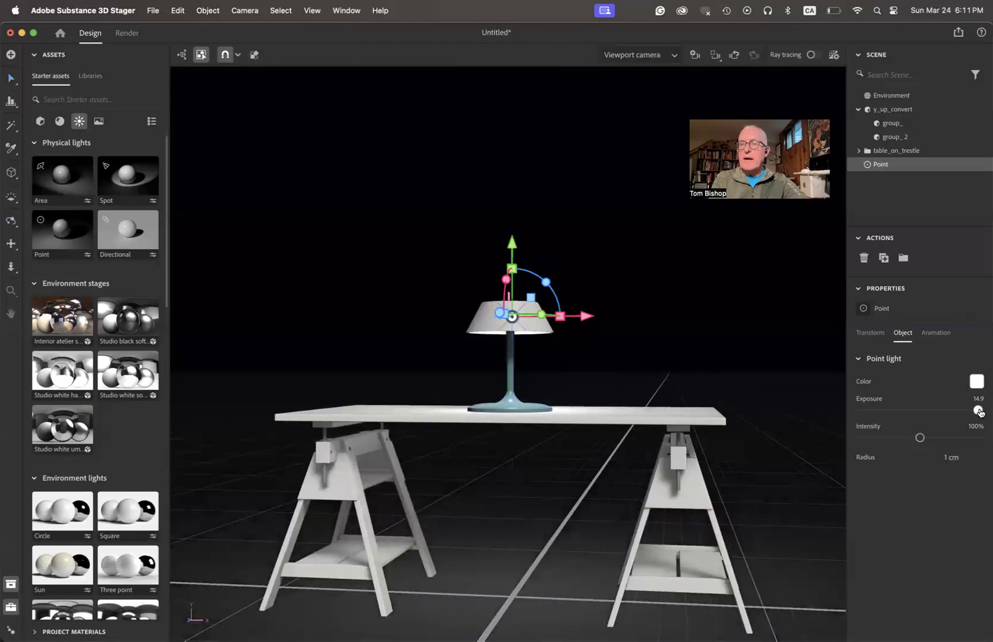
drag(920, 438, 982, 435)
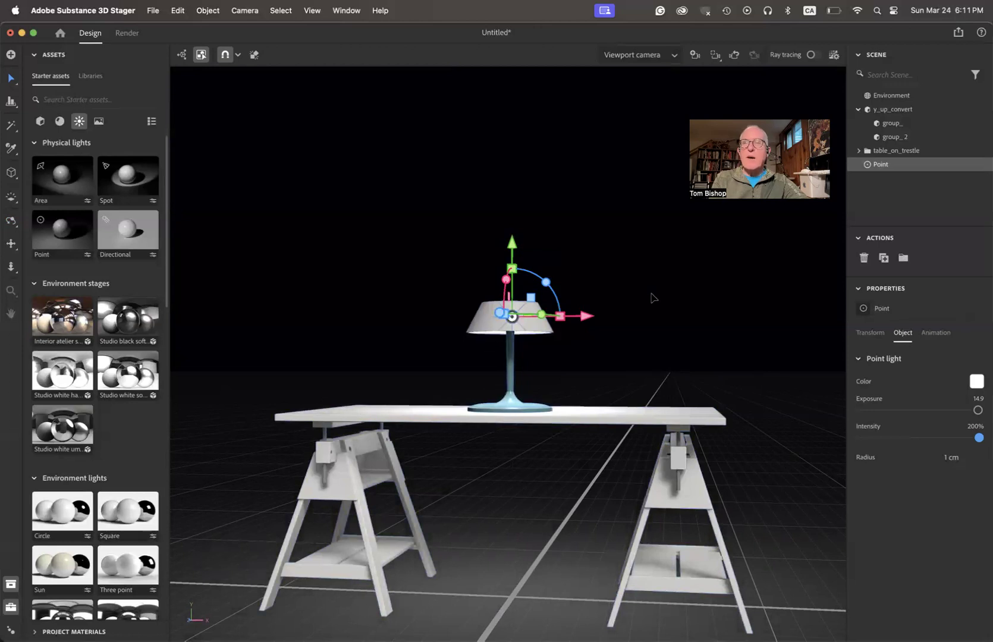
- Apply Glossy Lead Satin Fabric to the lampshade (group_), turning it translucent blue
click(898, 126)
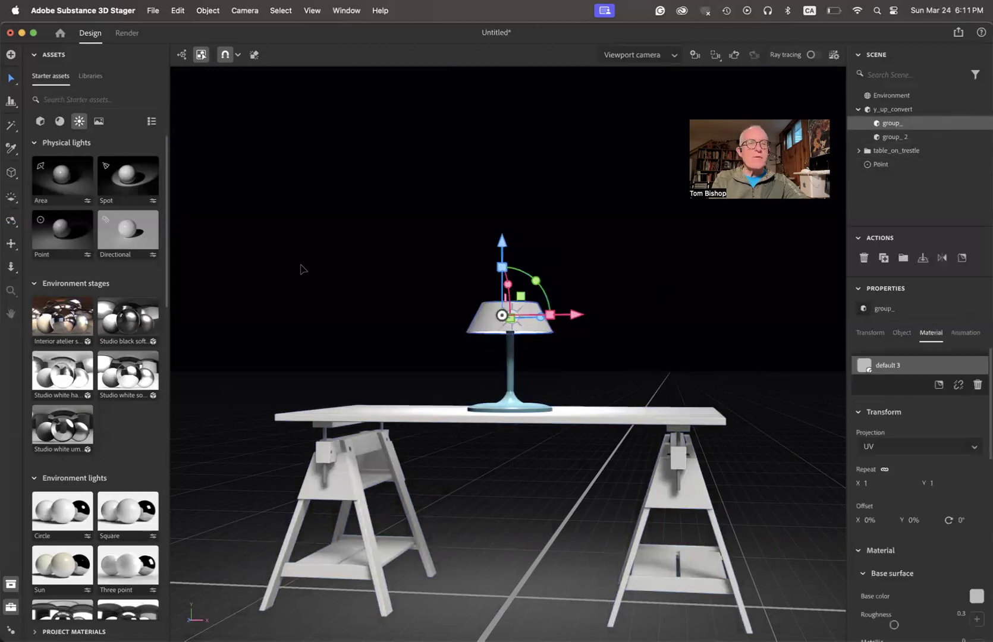
click(59, 121)
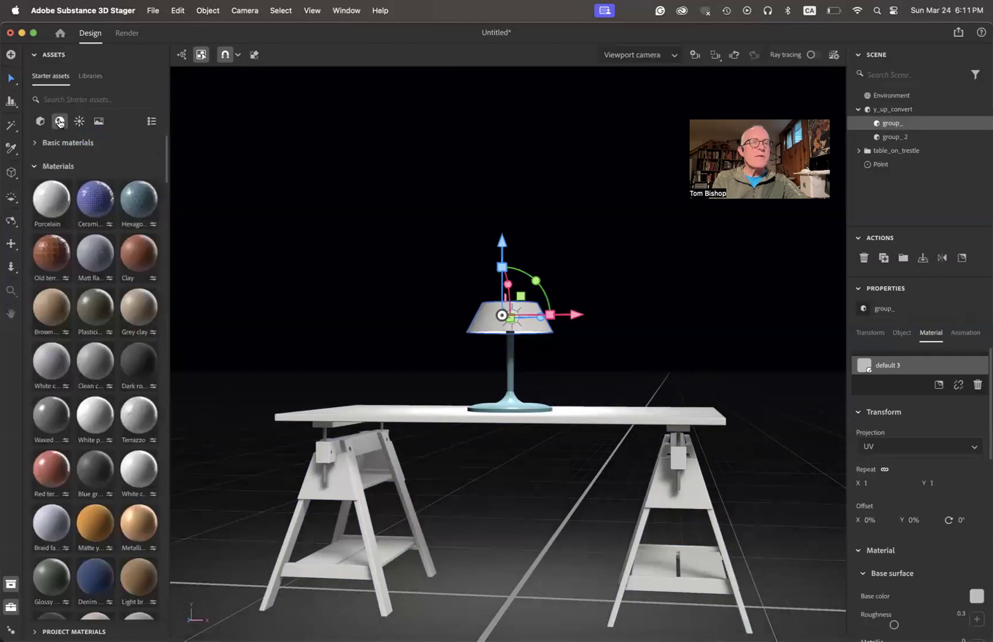
scroll(94, 369, down, 15)
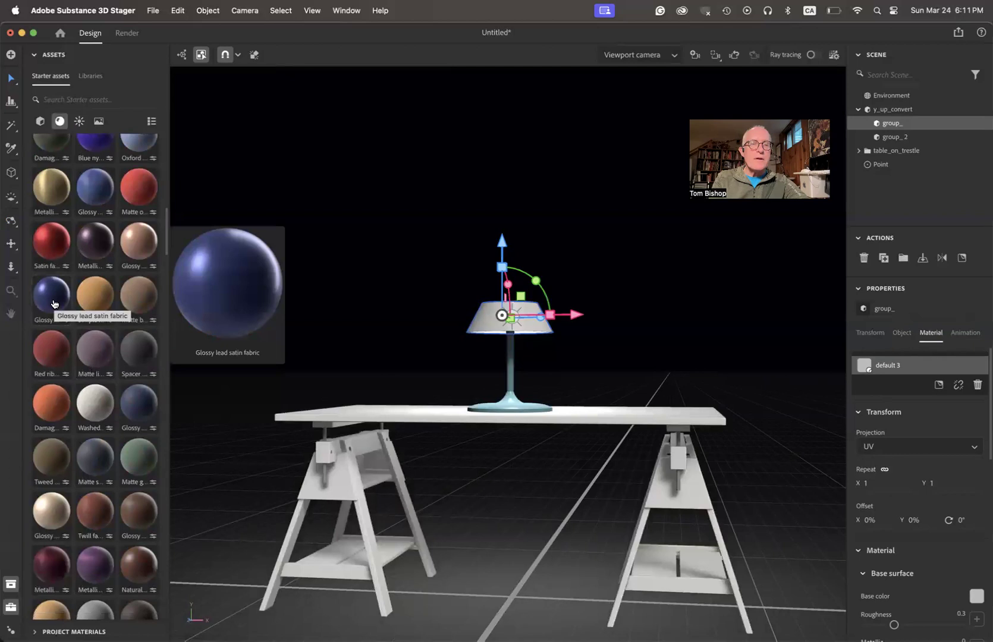
click(54, 304)
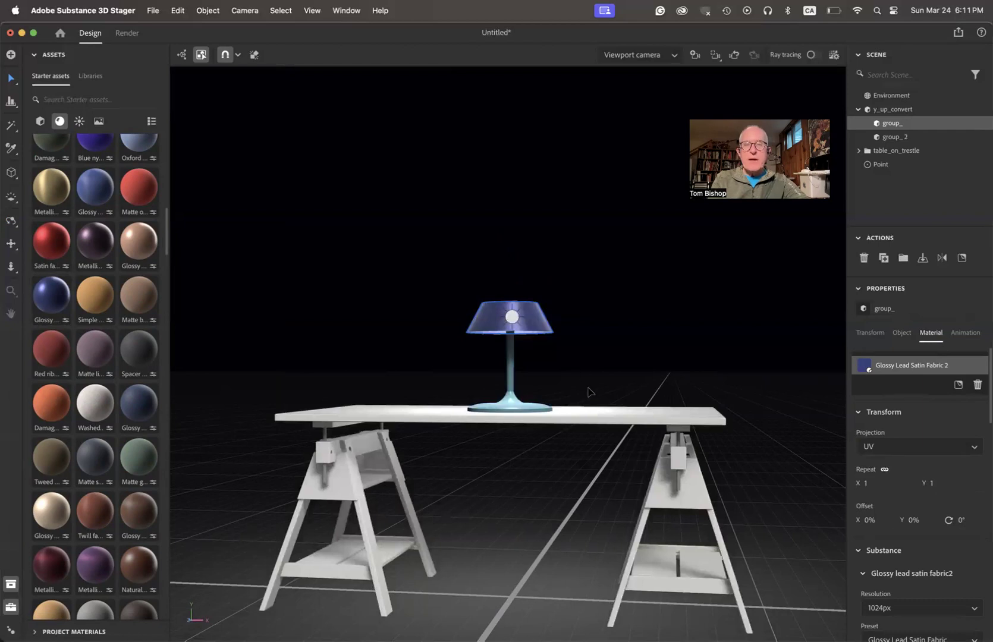
- Apply the Rough lumber wood material to the table_on_trestle model, replacing its white finish
click(623, 422)
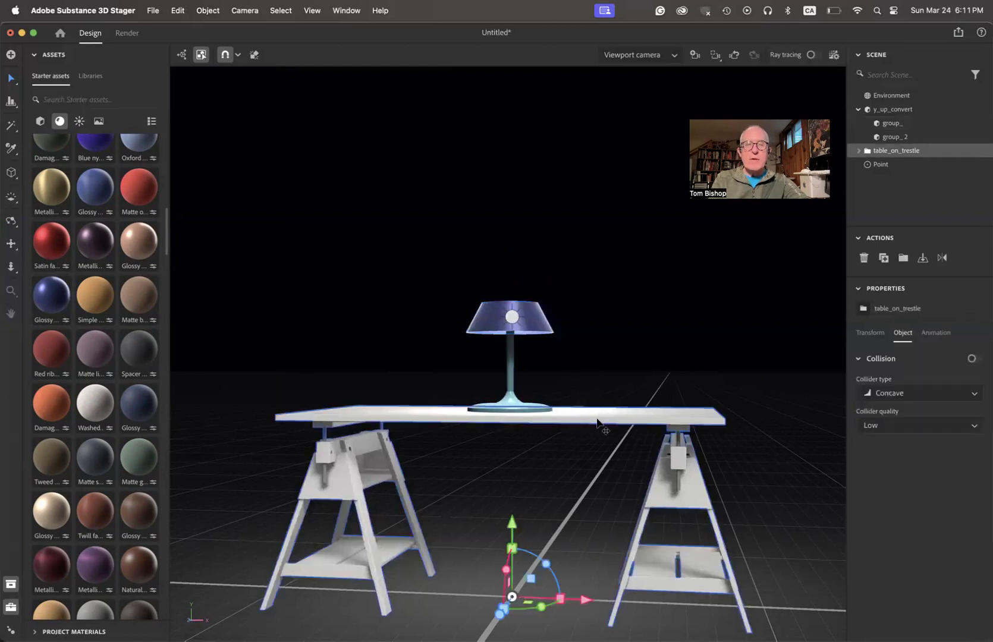
scroll(111, 401, down, 1)
scroll(110, 400, down, 15)
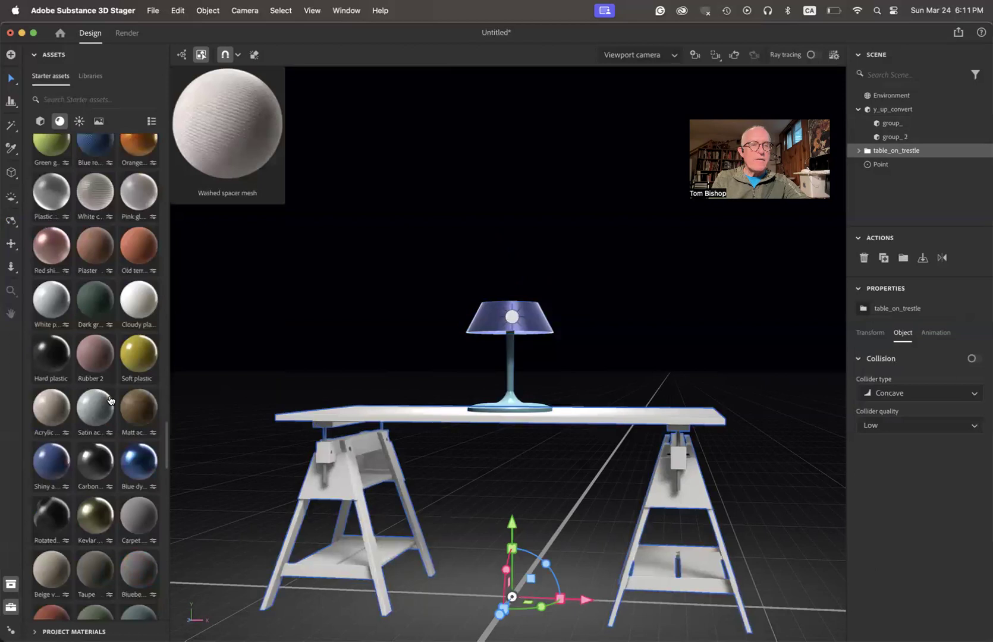
scroll(111, 400, down, 1)
mouse_move(143, 449)
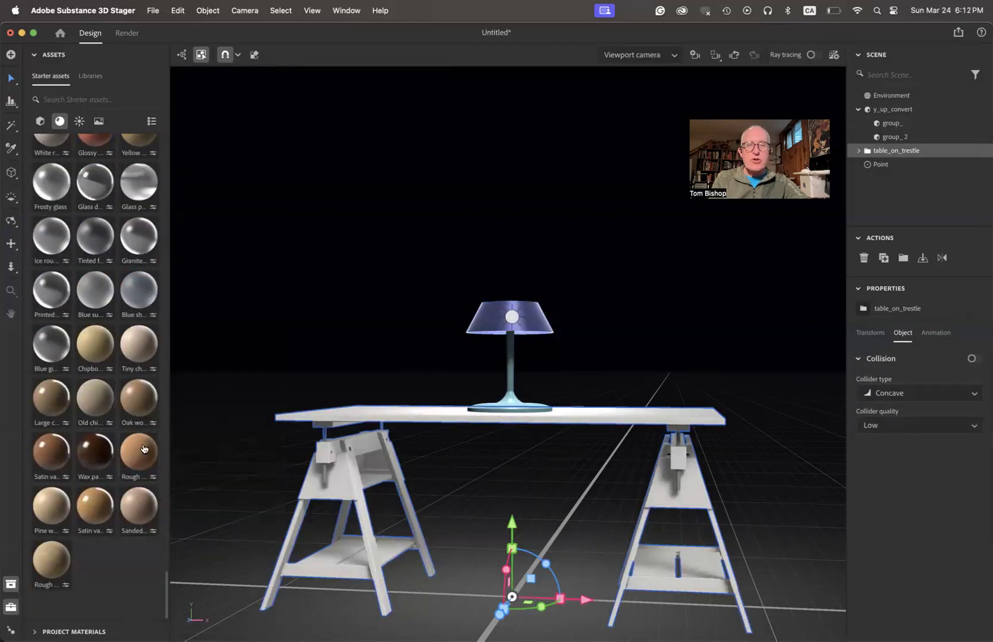
click(143, 449)
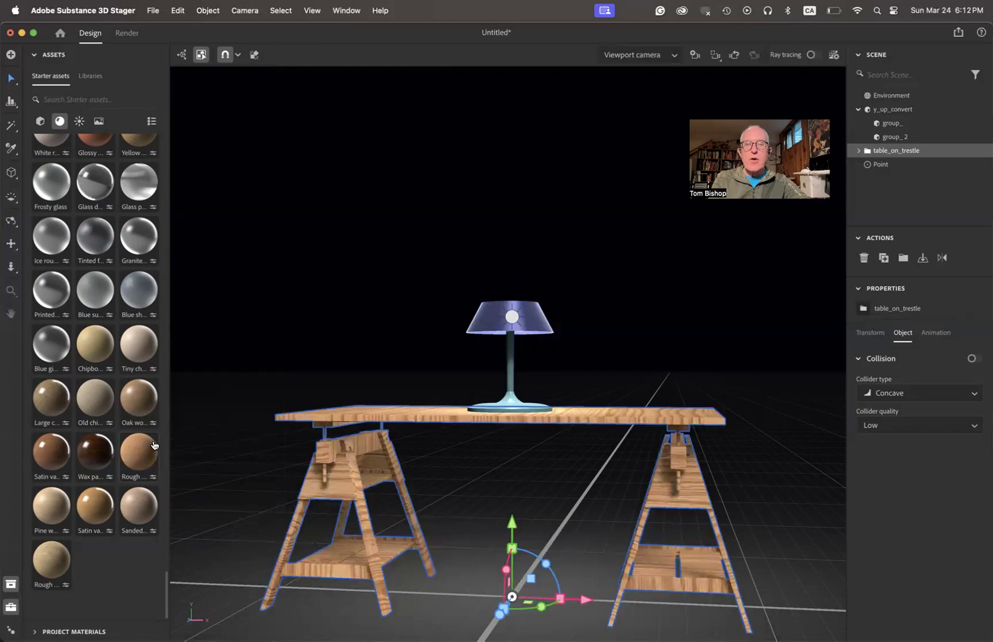
- Orbit and zoom to a lower, frontal view of the wood table and lamp, and show the 3D model assets
drag(625, 393, 534, 478)
scroll(535, 476, down, 5)
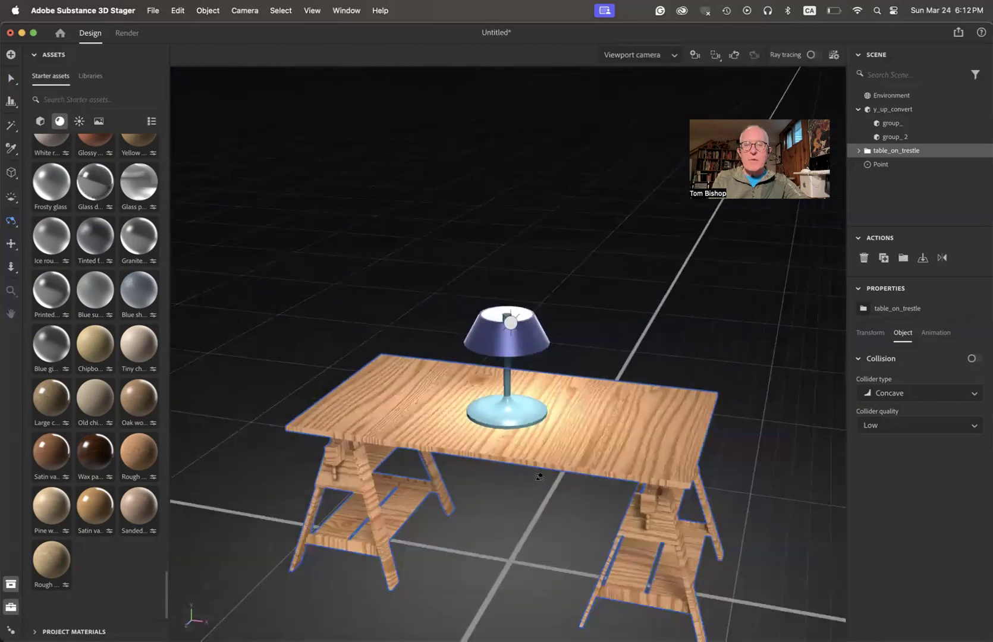
scroll(537, 530, up, 5)
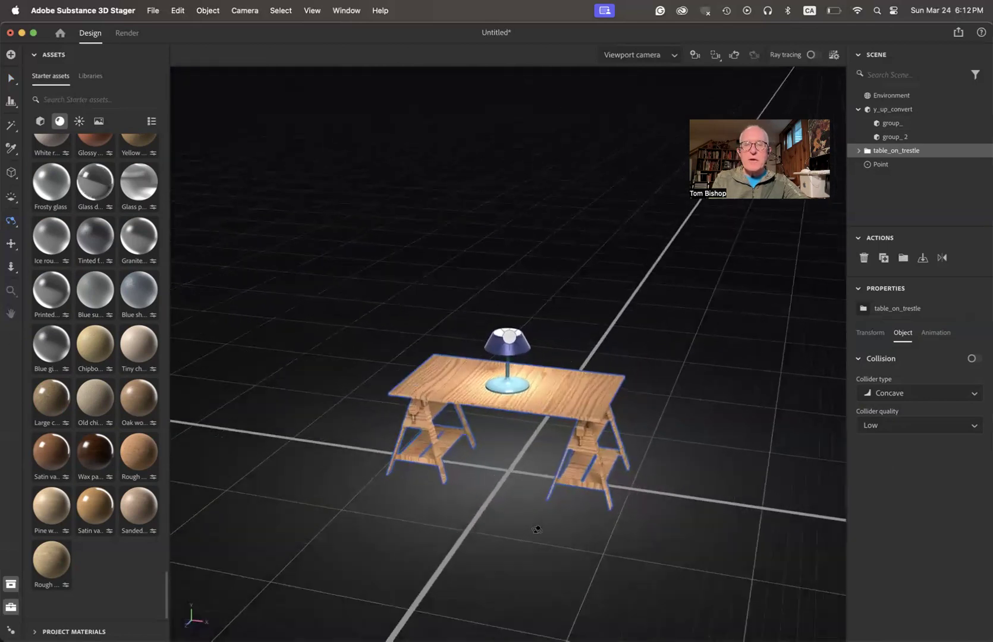
drag(534, 527, 529, 492)
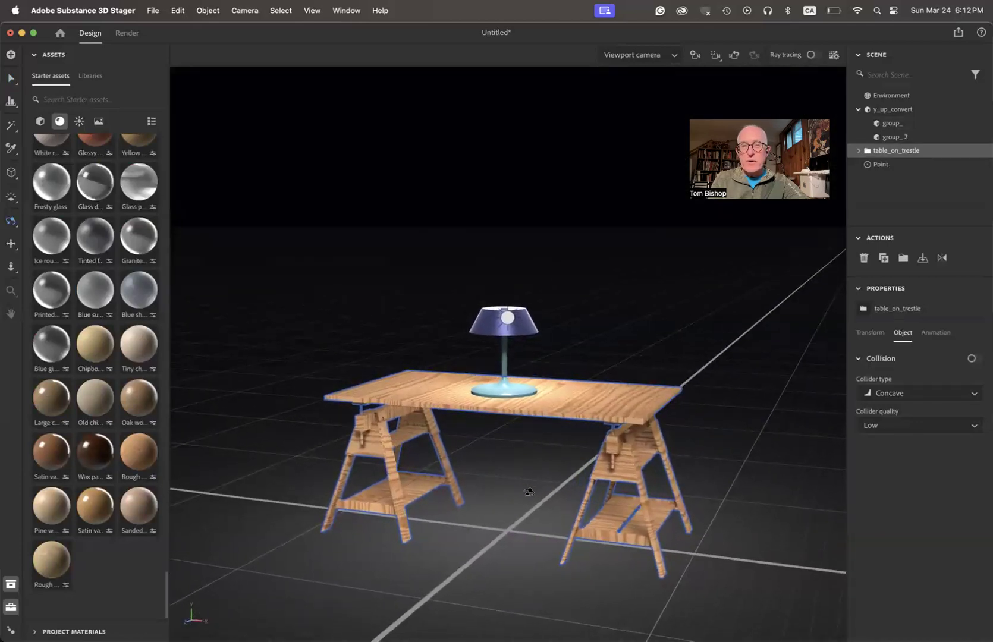
scroll(529, 489, down, 5)
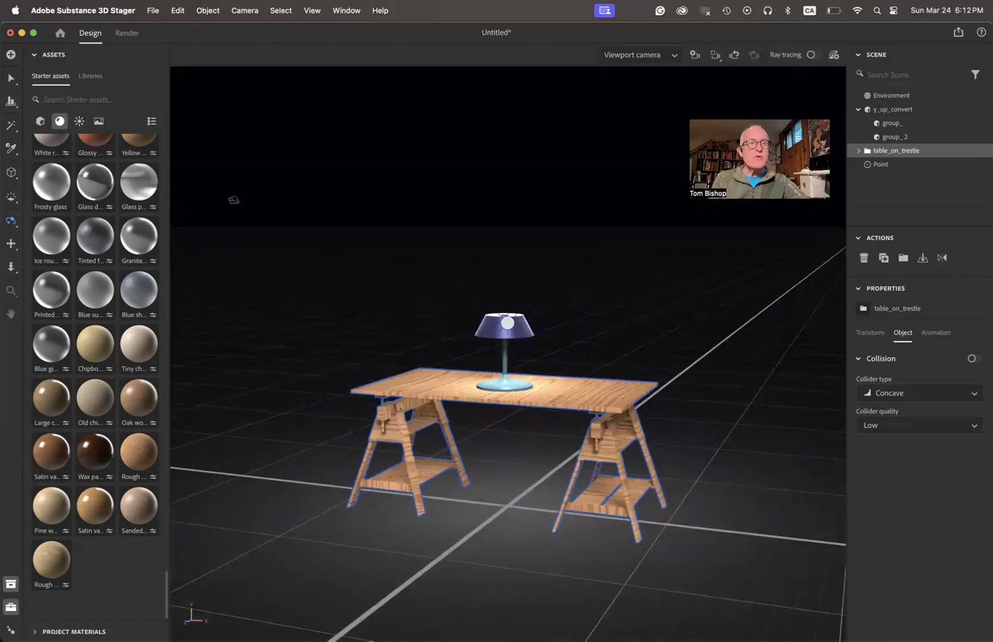
click(40, 122)
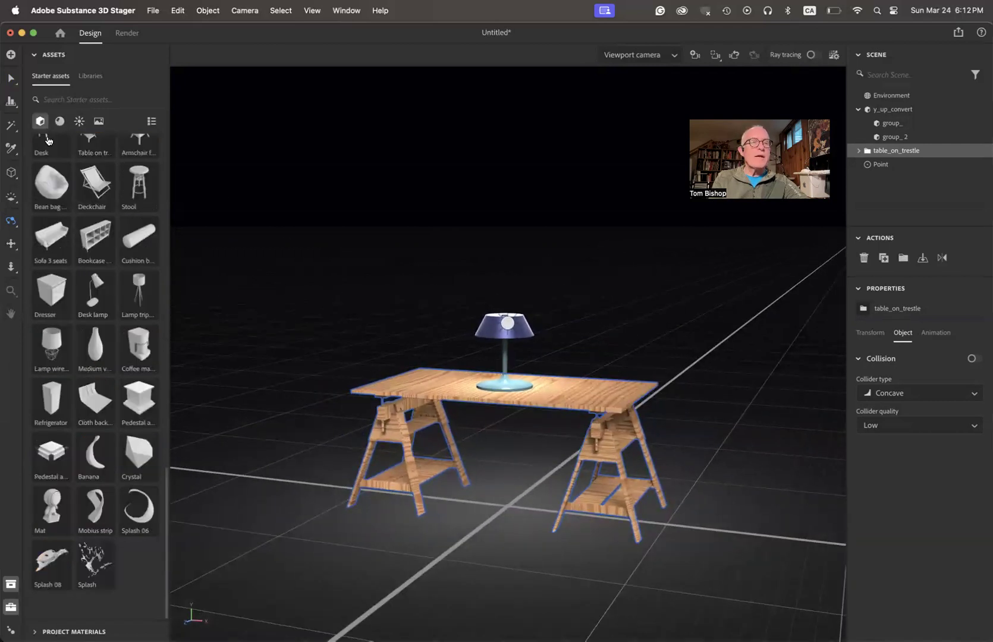
- Add a Plane beneath the table and scale it to about 1,278% as a floor
scroll(81, 193, up, 15)
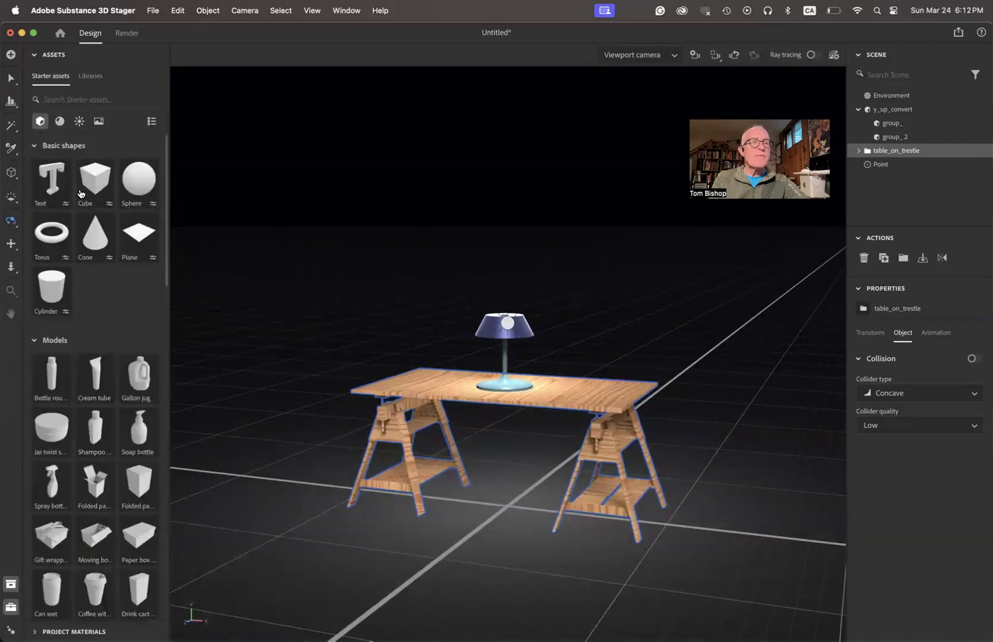
click(144, 235)
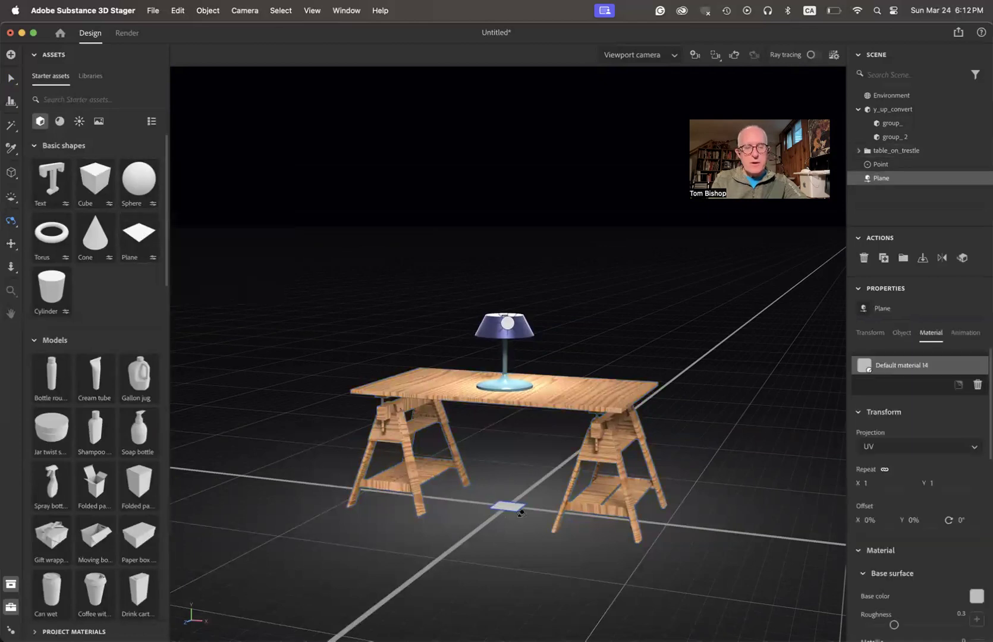
key(v)
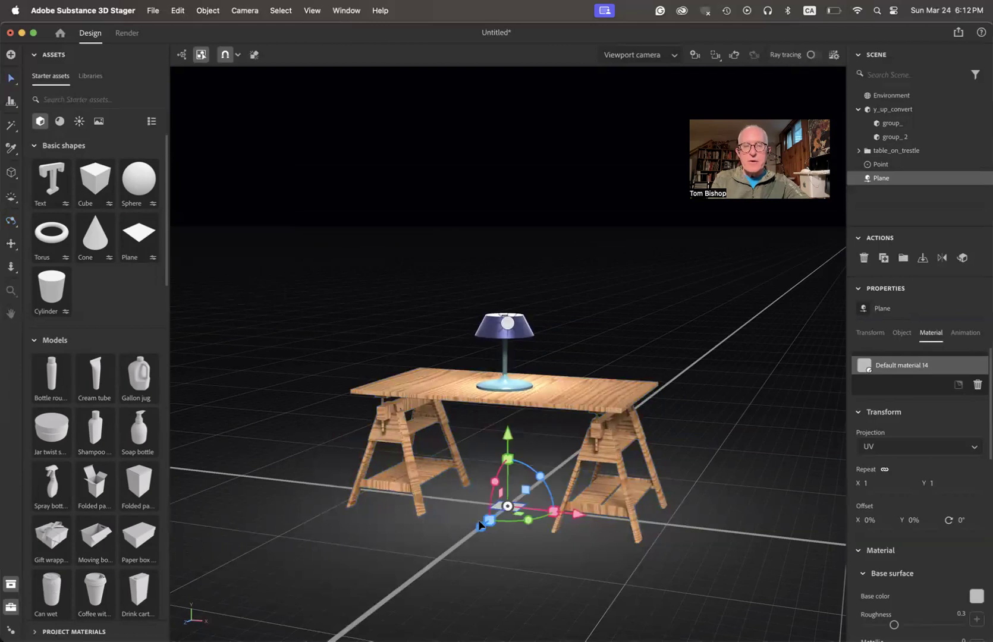
drag(487, 523, 250, 641)
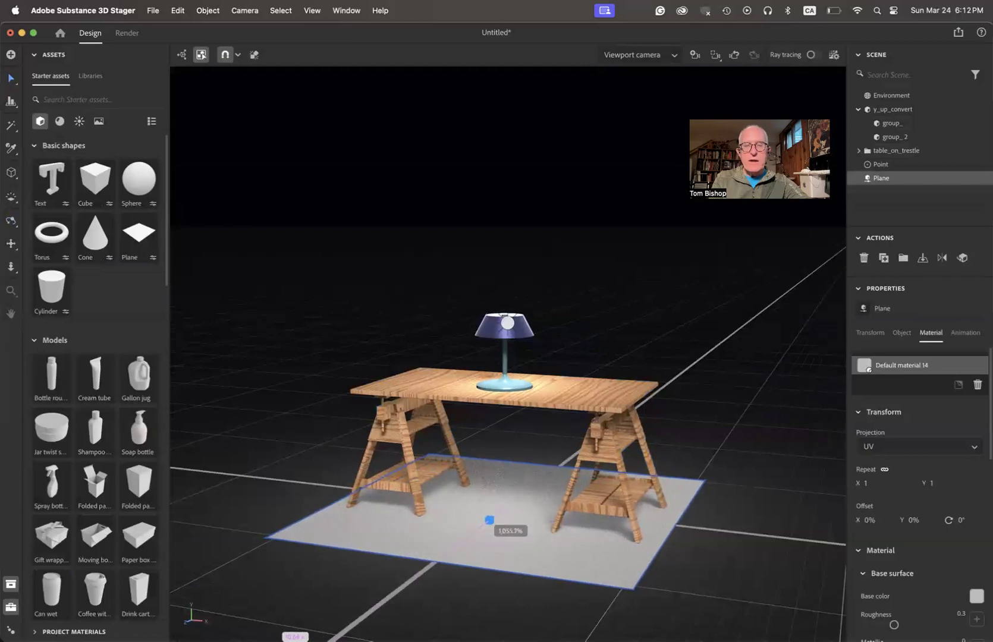
drag(286, 639, 285, 641)
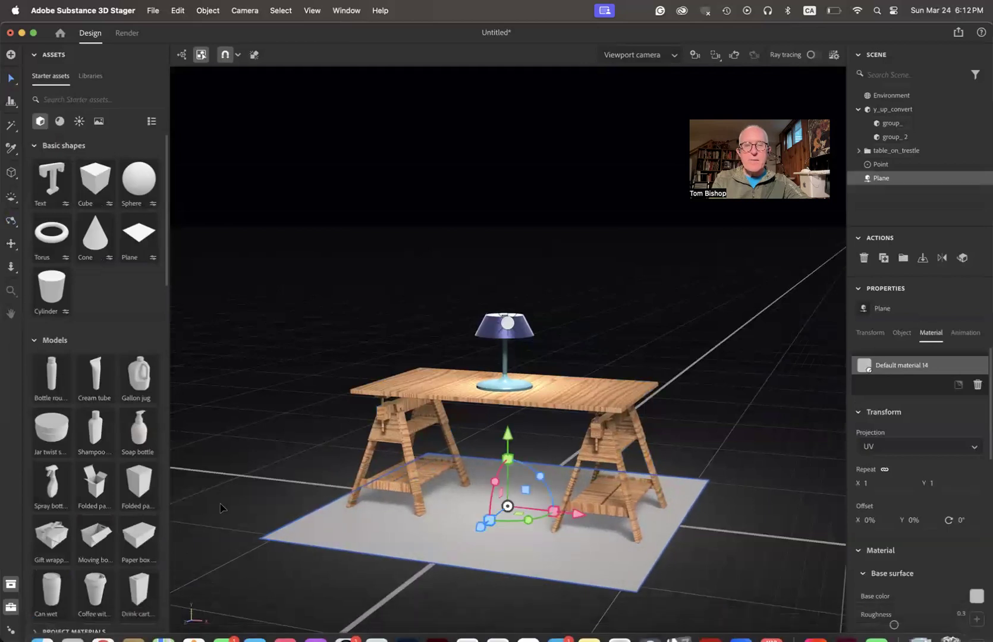
drag(490, 522, 479, 523)
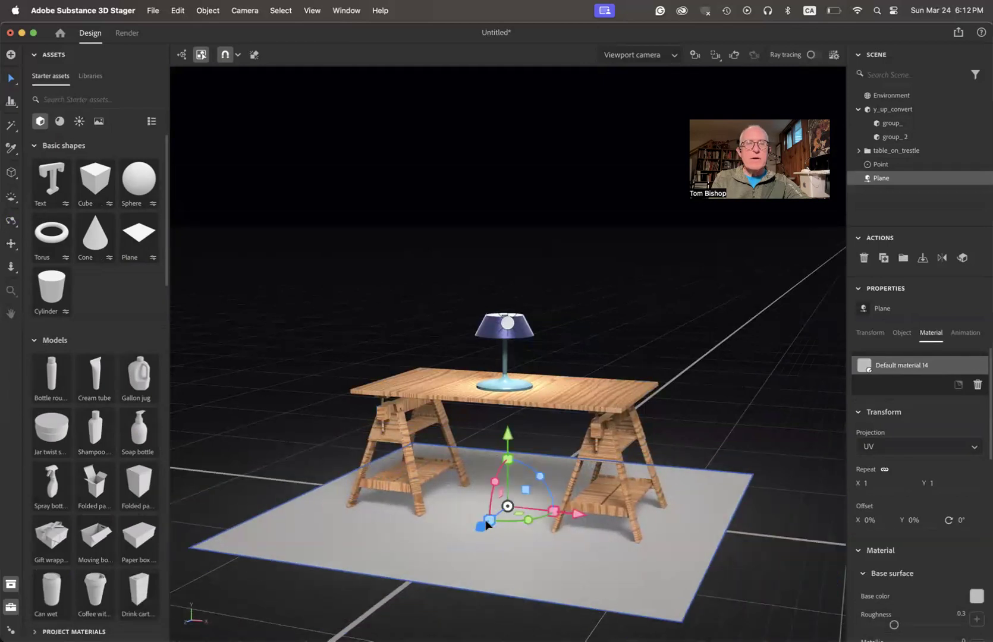
click(153, 11)
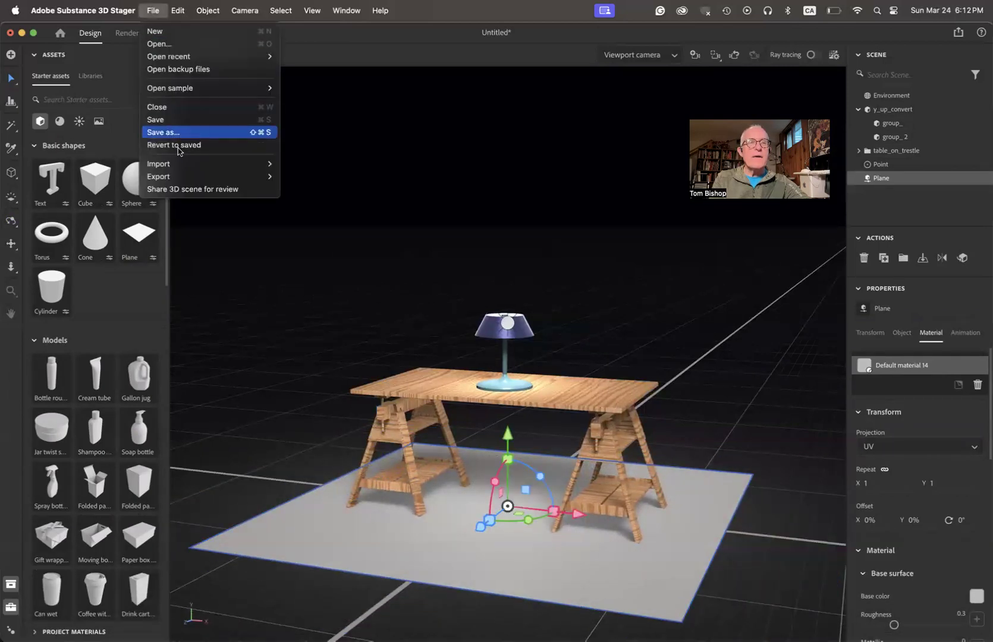
mouse_move(183, 163)
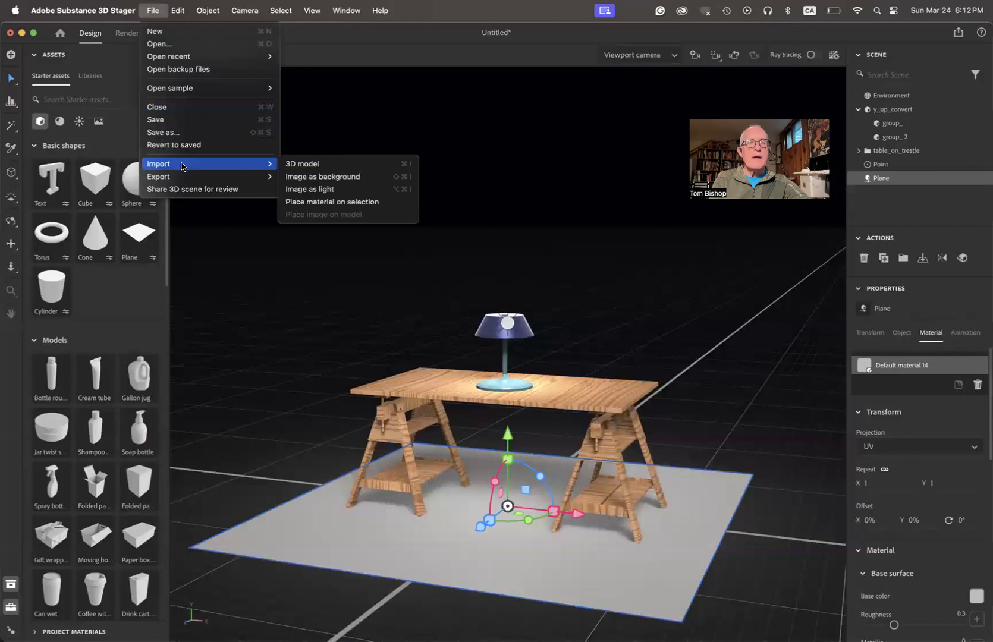
click(343, 202)
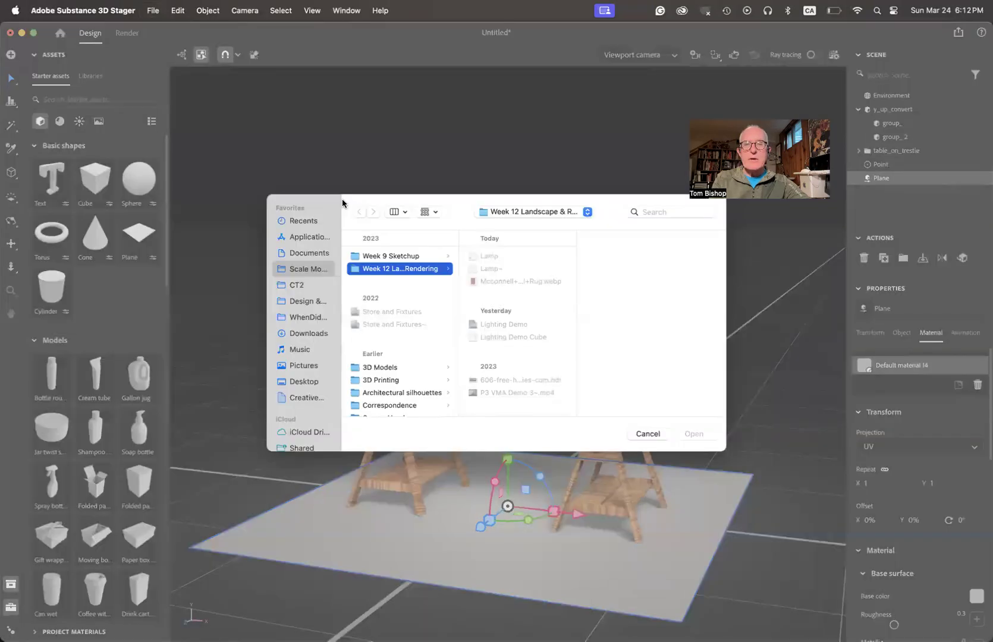
scroll(532, 318, down, 10)
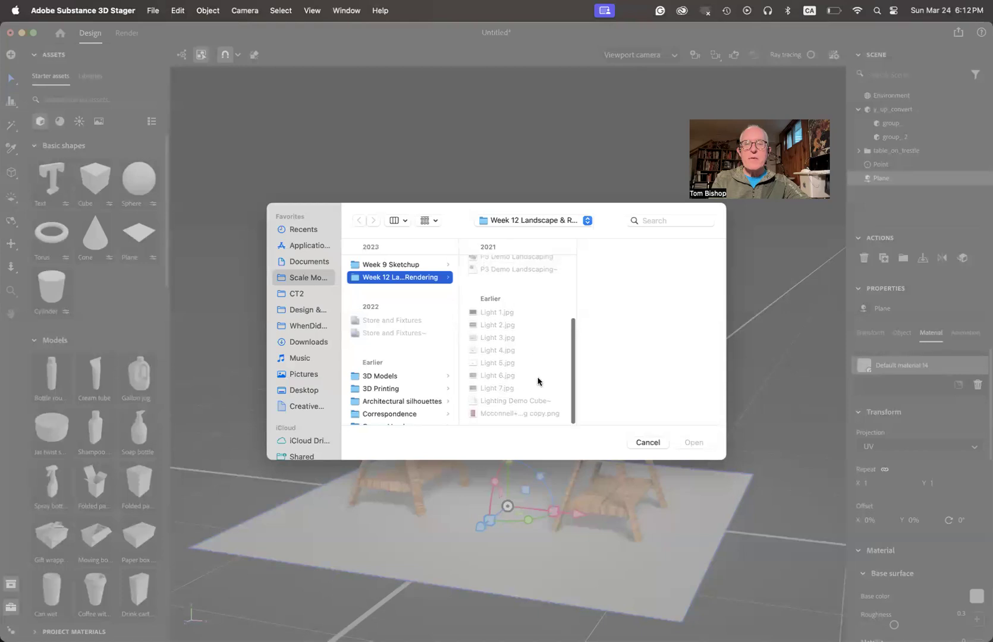
click(409, 264)
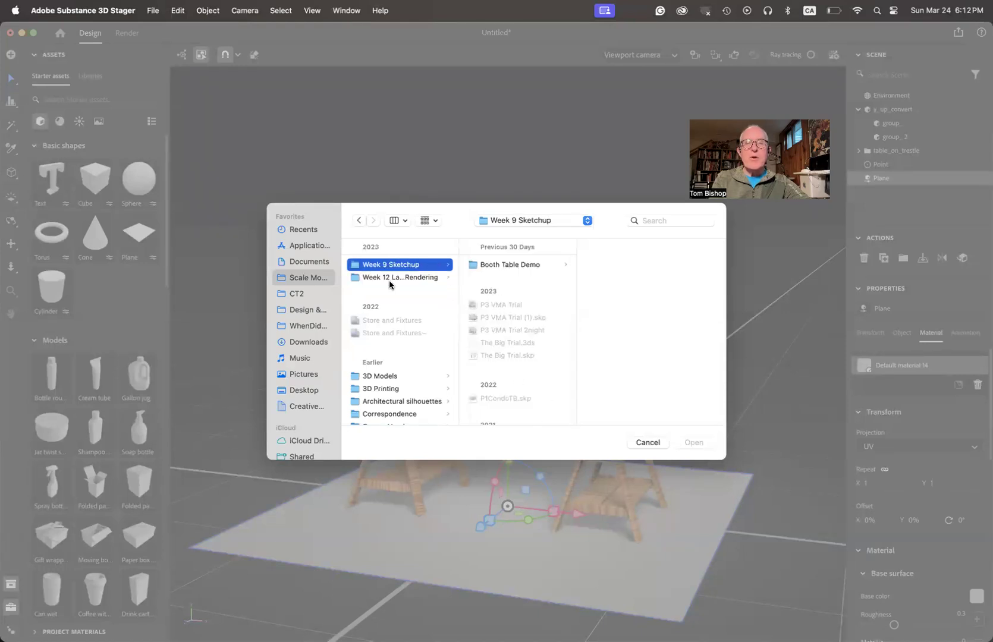
click(392, 282)
scroll(511, 298, down, 5)
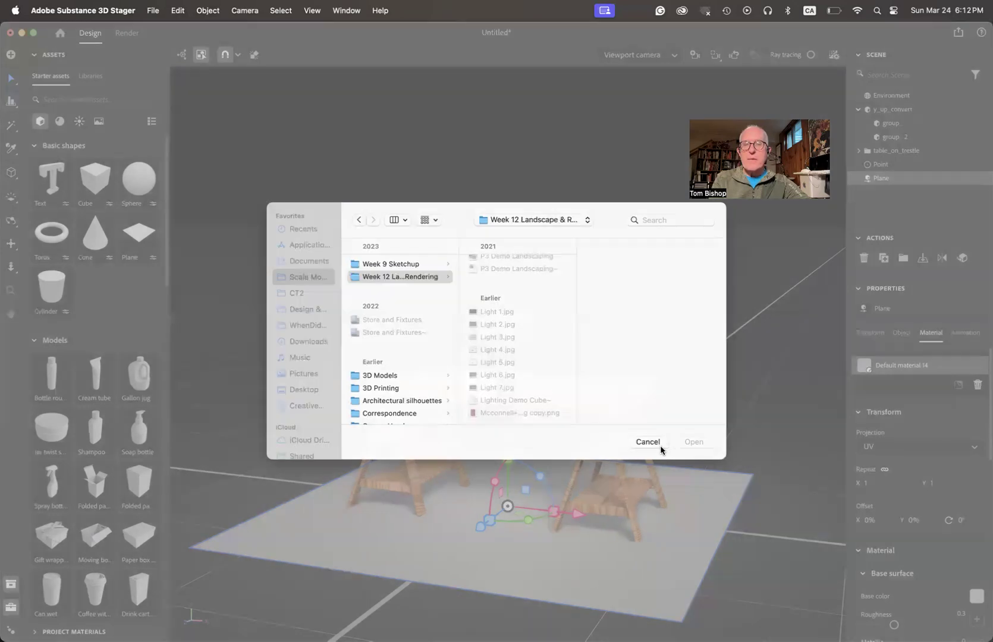
click(660, 446)
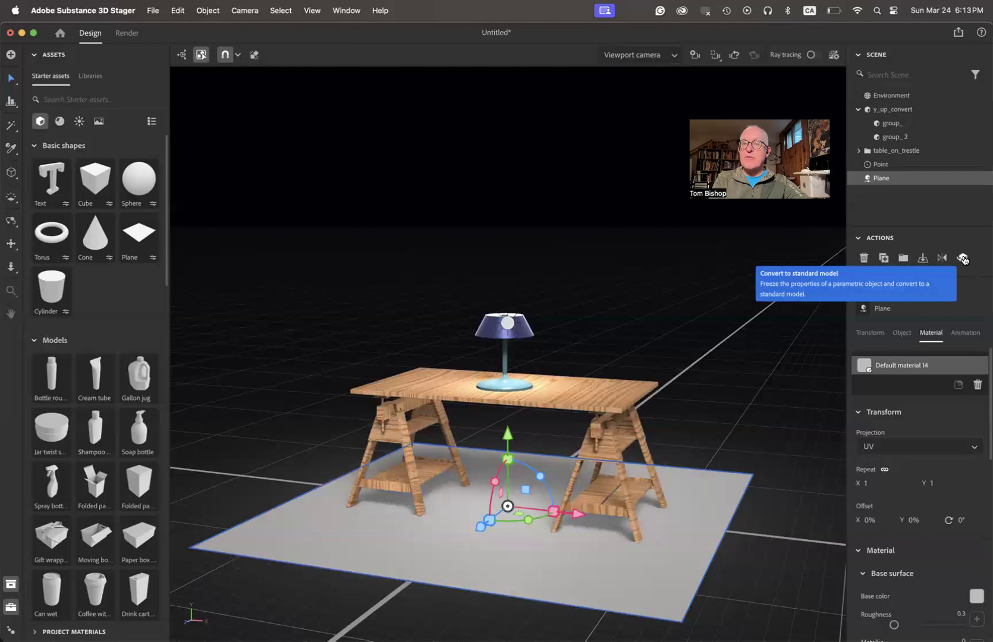
- Convert the floor plane to a standard model, then start and cancel a material file import
click(963, 259)
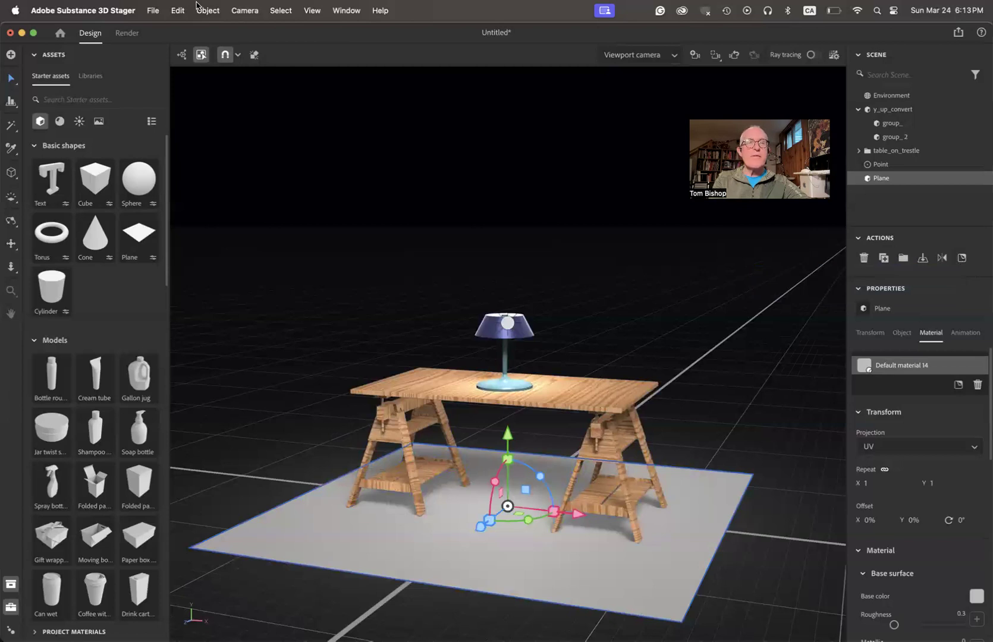
click(153, 12)
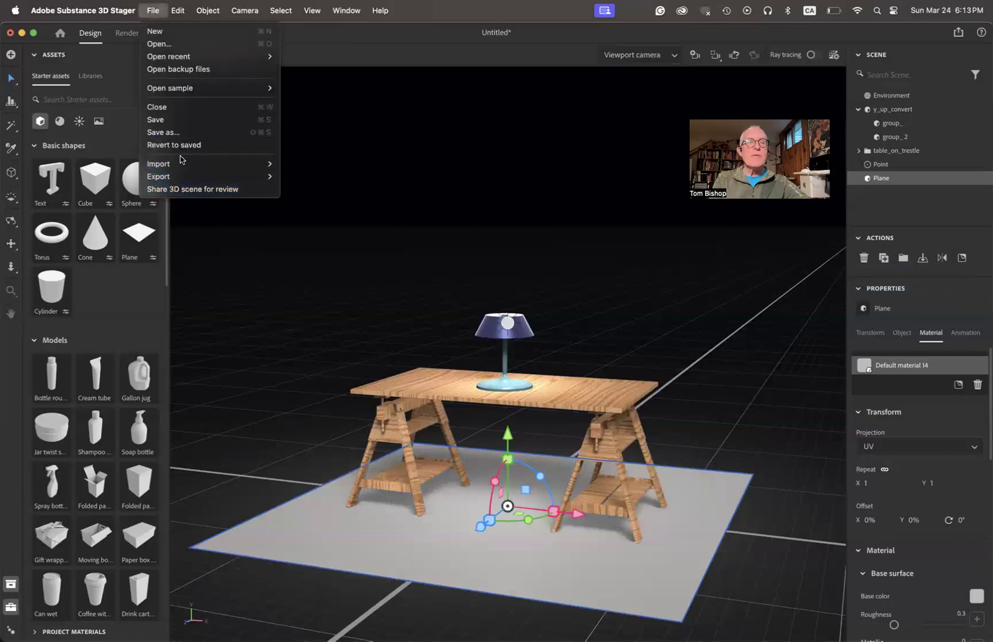
mouse_move(179, 171)
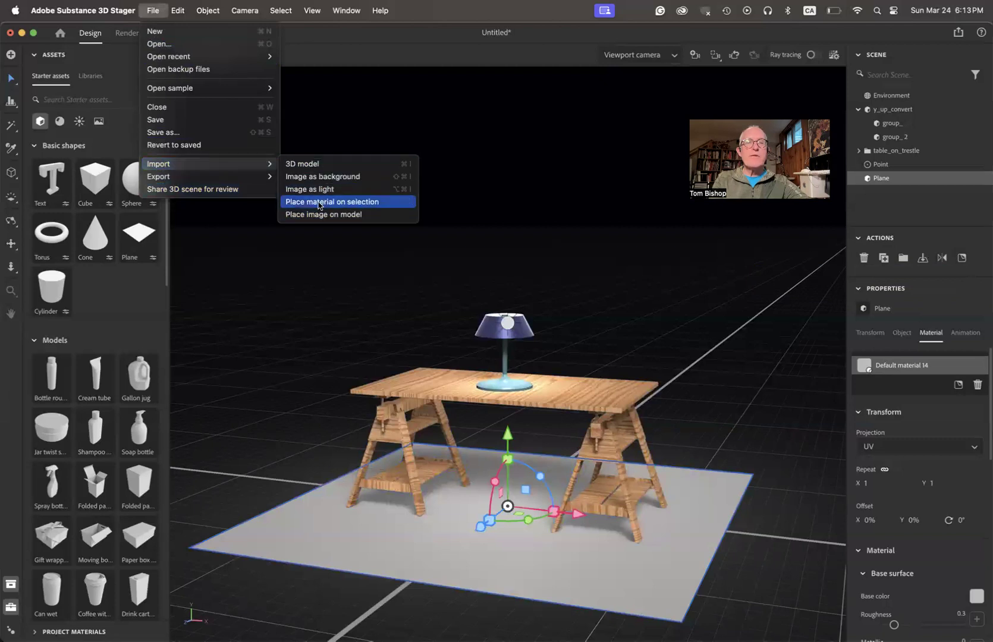
click(321, 203)
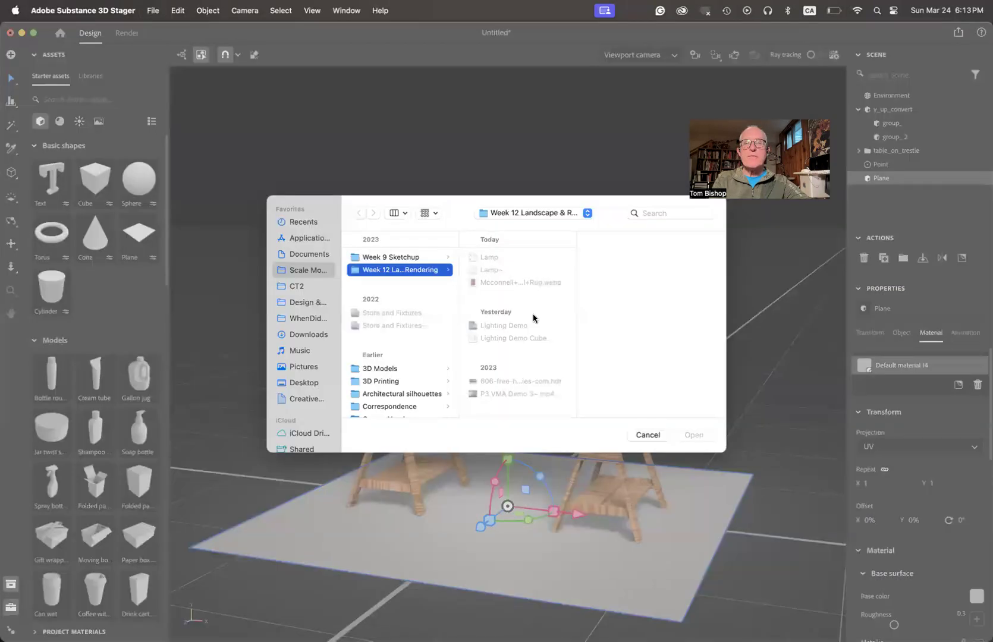
scroll(518, 345, down, 5)
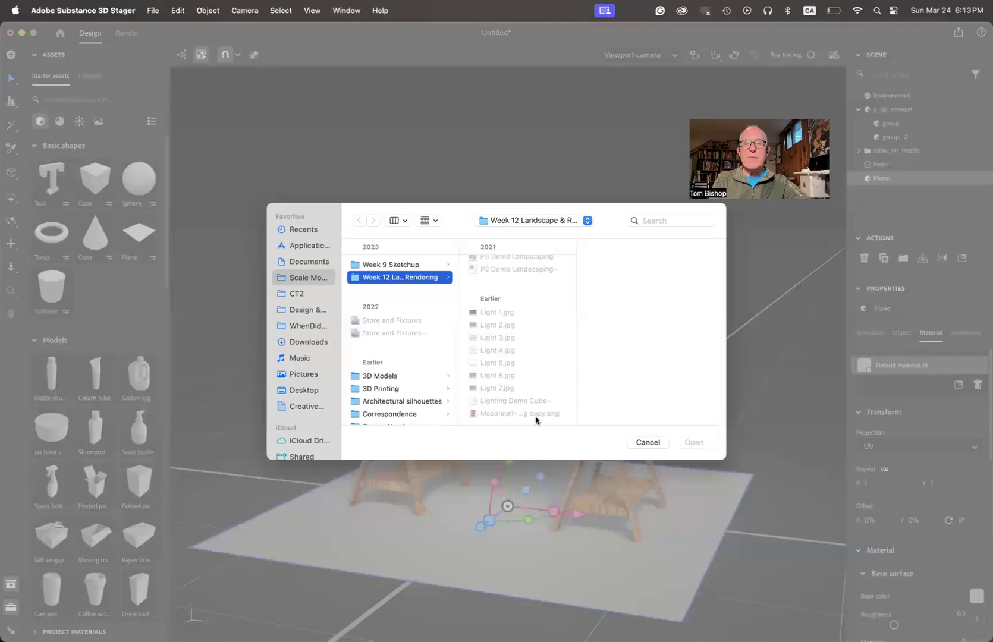
click(395, 266)
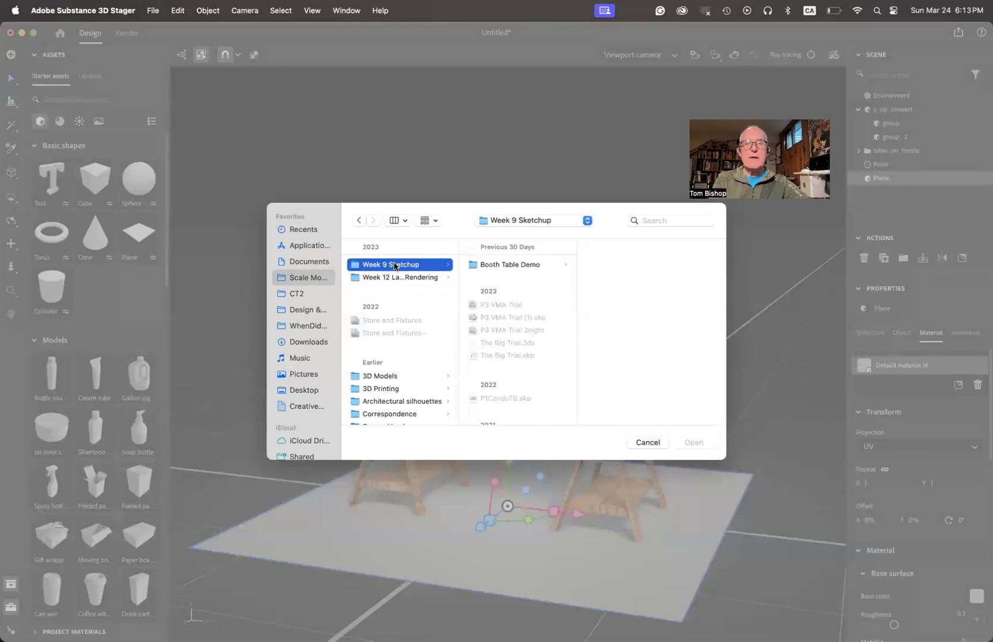
click(426, 280)
scroll(521, 344, down, 5)
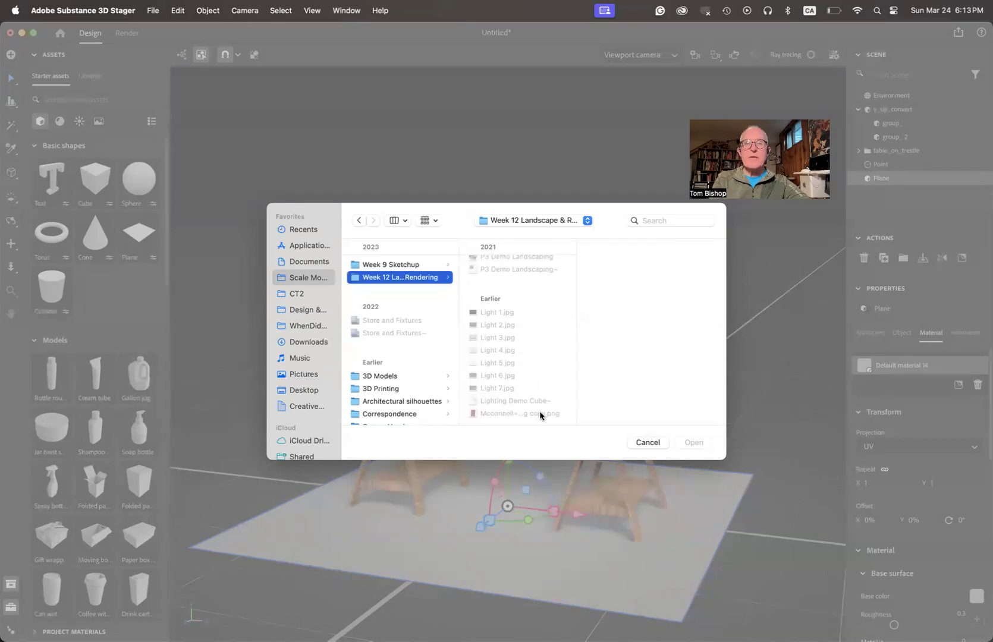
scroll(531, 352, up, 5)
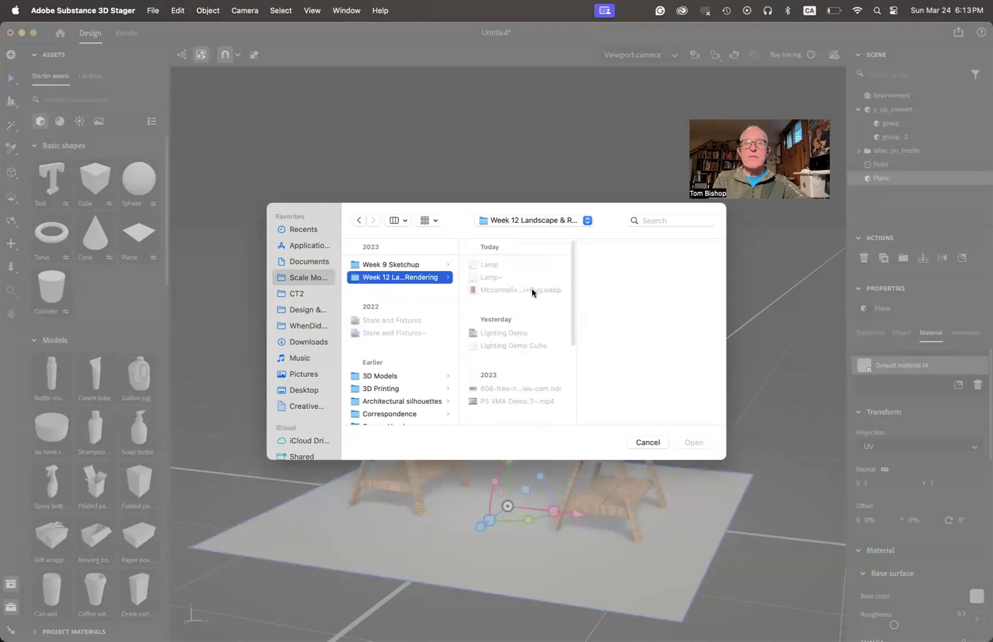
scroll(521, 372, down, 5)
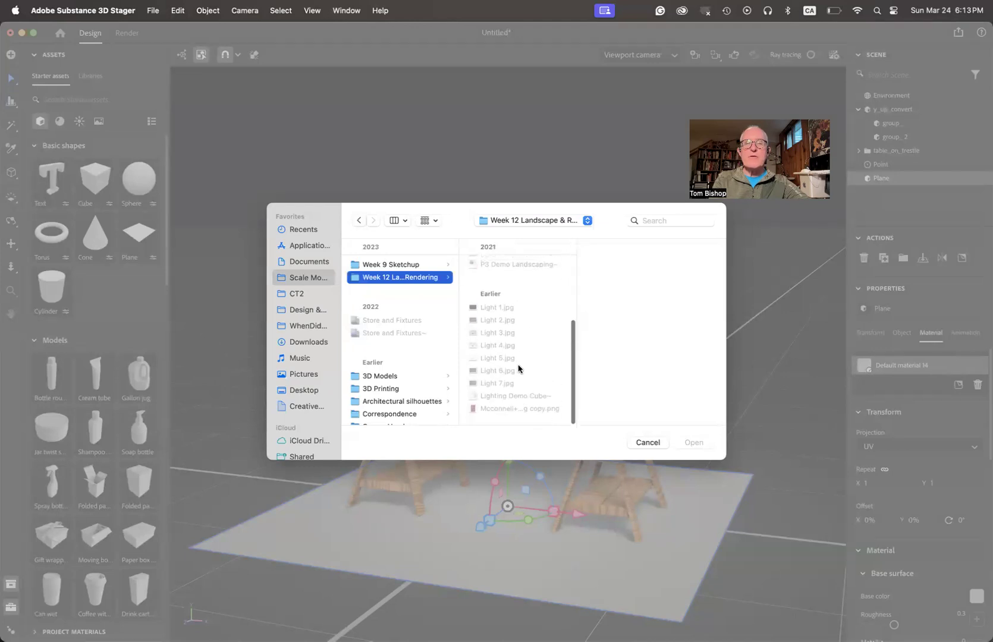
click(654, 442)
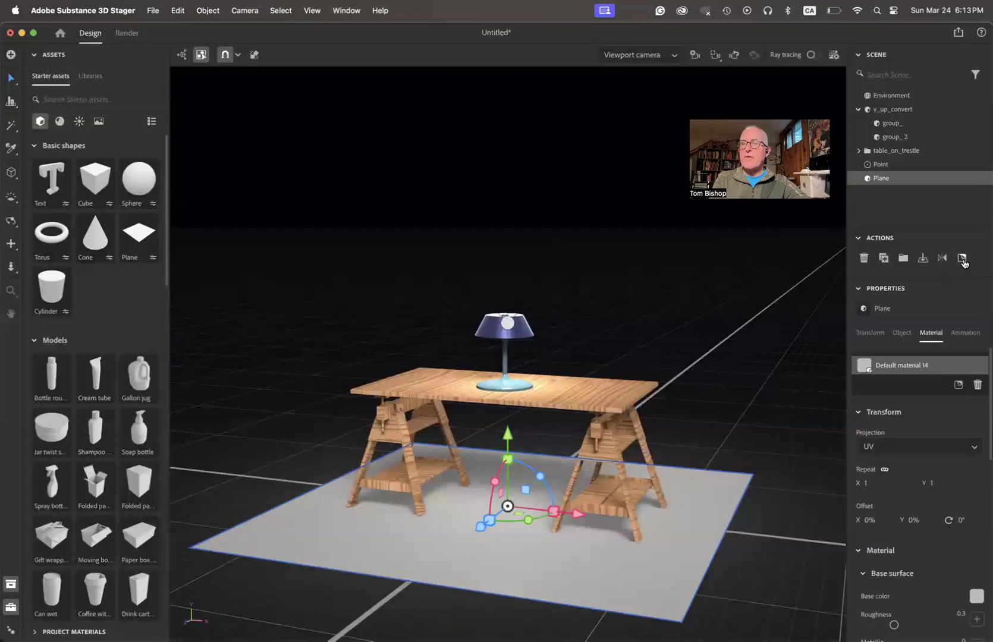
- Place the red oriental rug image onto the plane as a decal
click(962, 258)
scroll(526, 358, down, 5)
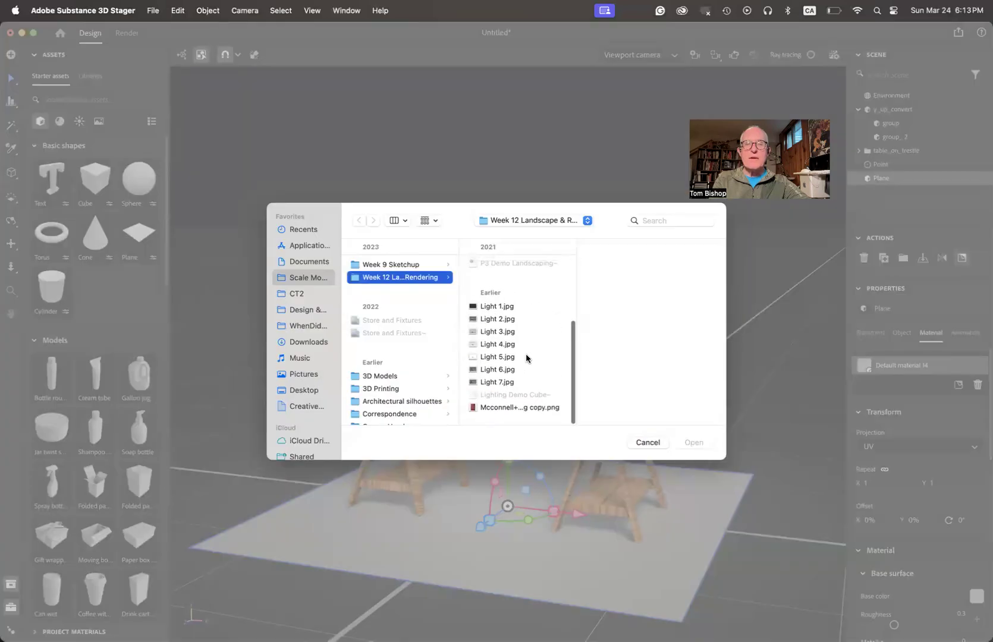
click(535, 414)
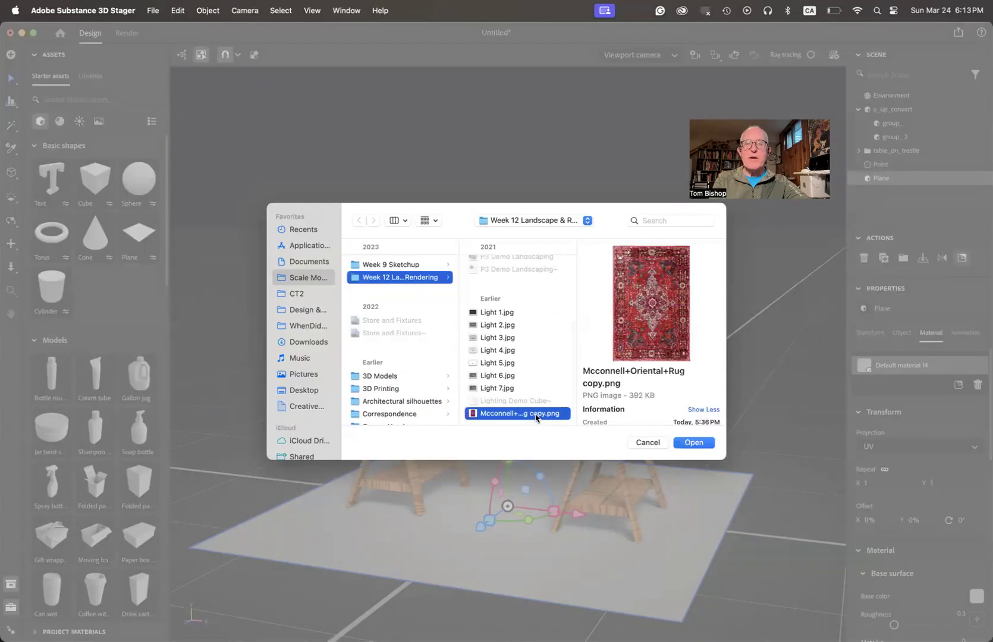
click(701, 443)
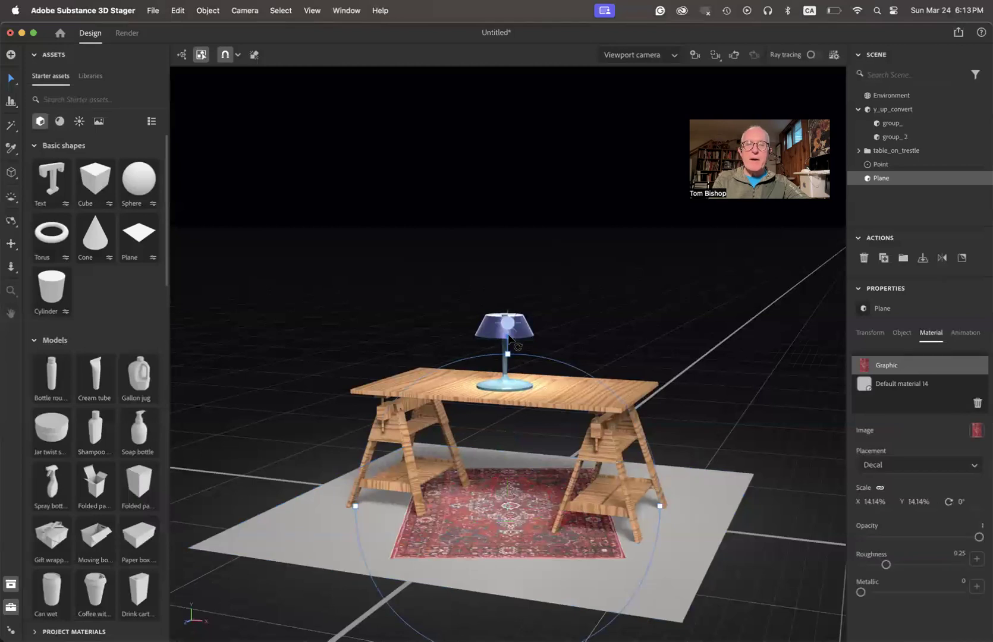
- Rotate and enlarge the rug decal across the floor, then deselect it and pan the table up in view
drag(508, 334, 313, 445)
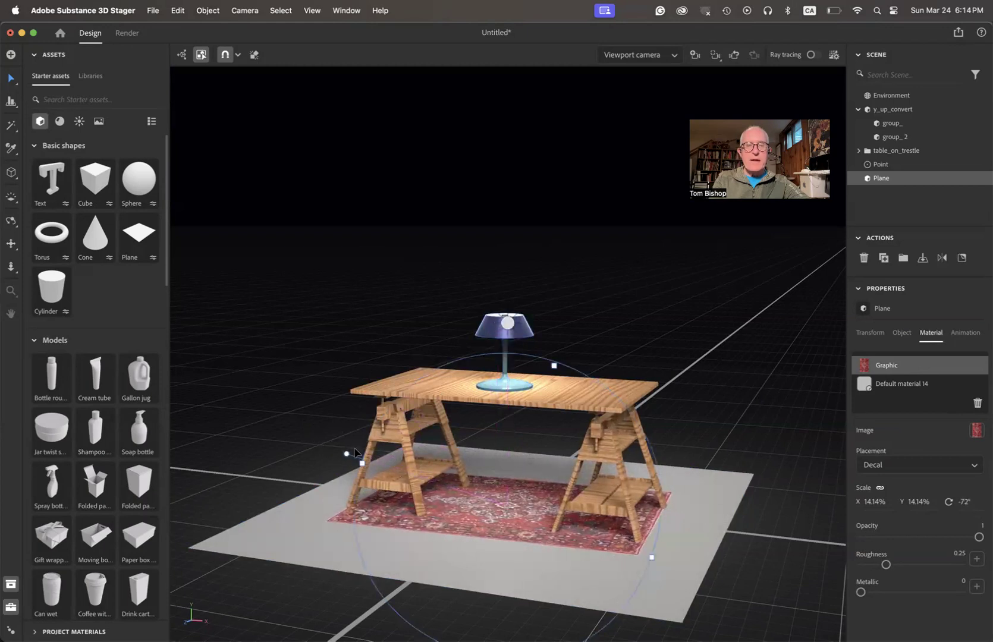
drag(362, 466, 153, 411)
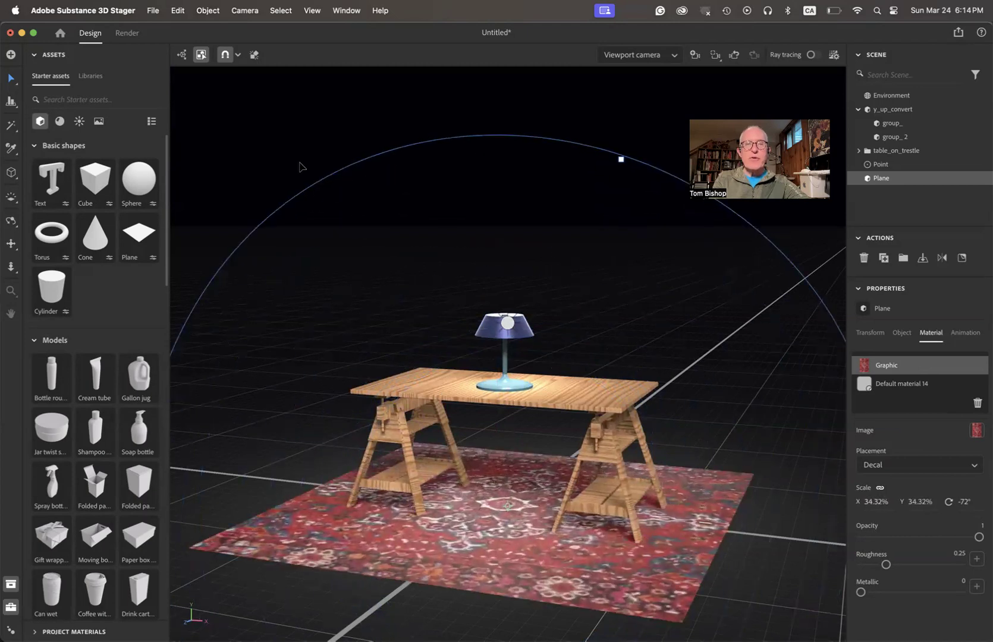
click(300, 165)
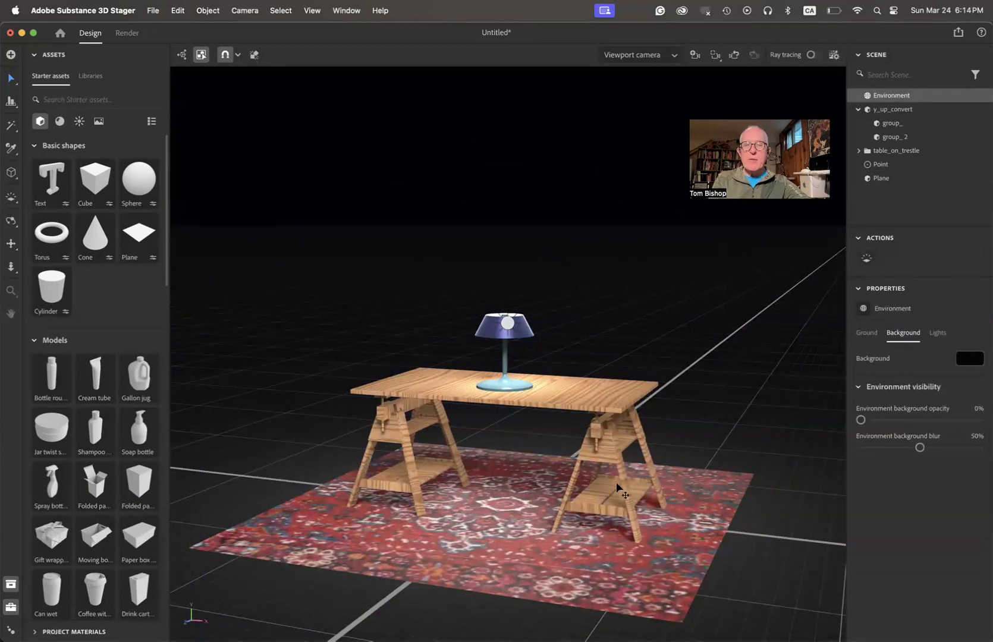
key(2)
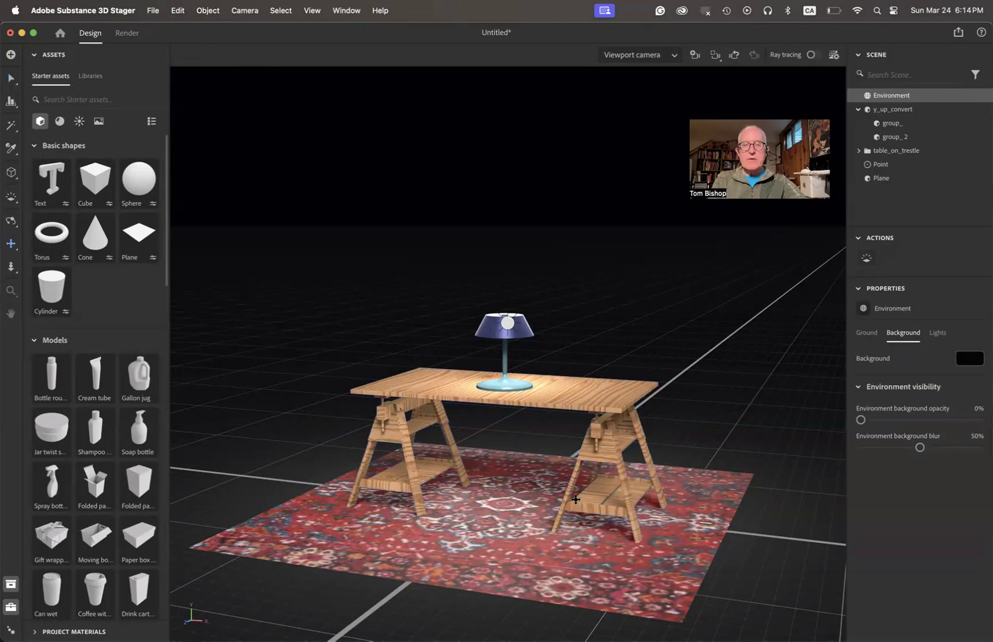
drag(582, 501, 573, 474)
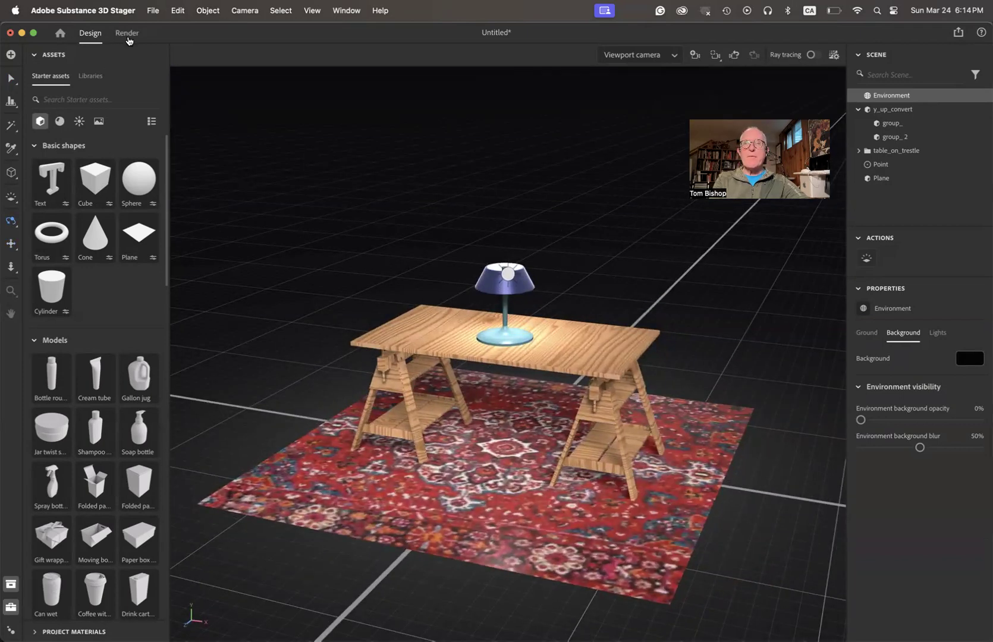
- Start a ray-traced render from the Render workspace, overwriting the existing Untitled.png
click(127, 34)
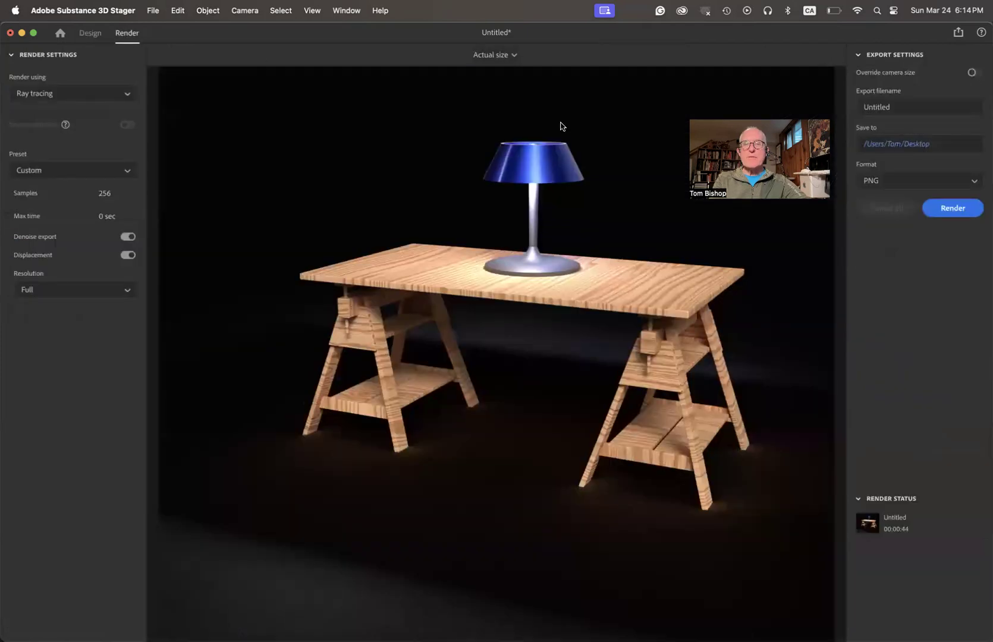
click(955, 208)
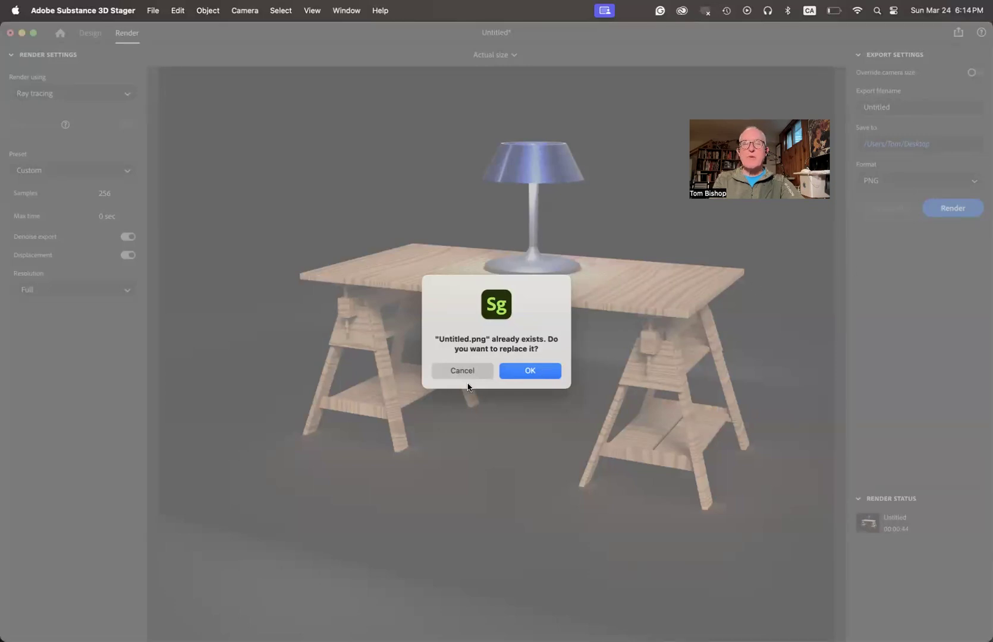
click(540, 371)
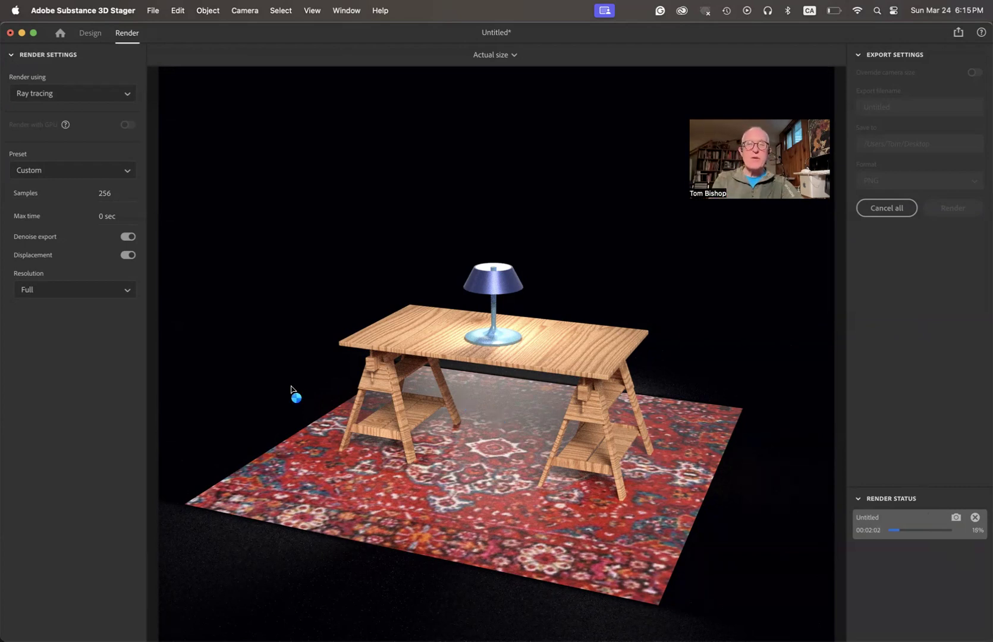
mouse_move(681, 621)
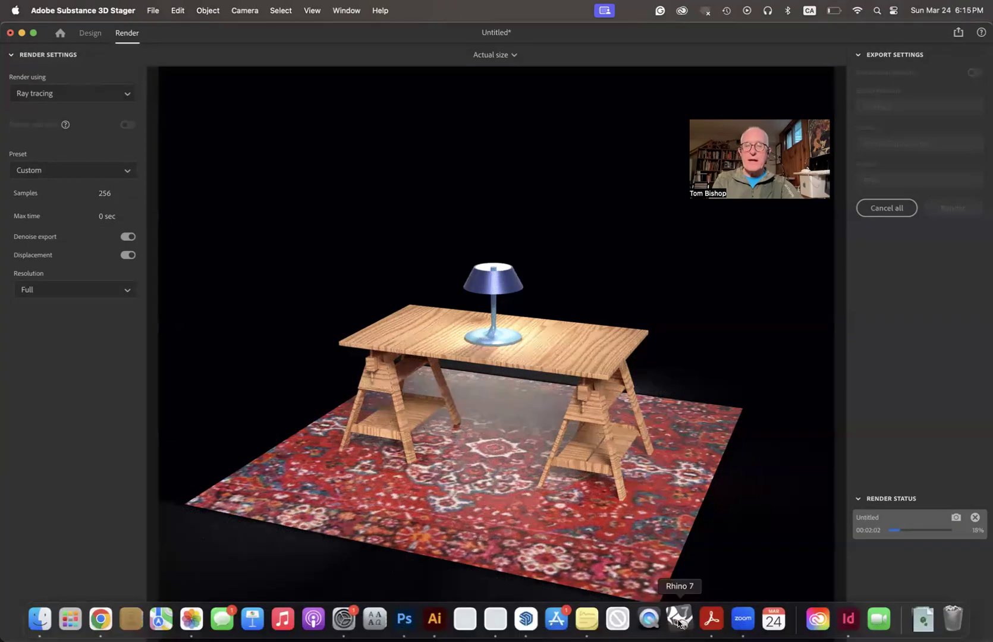